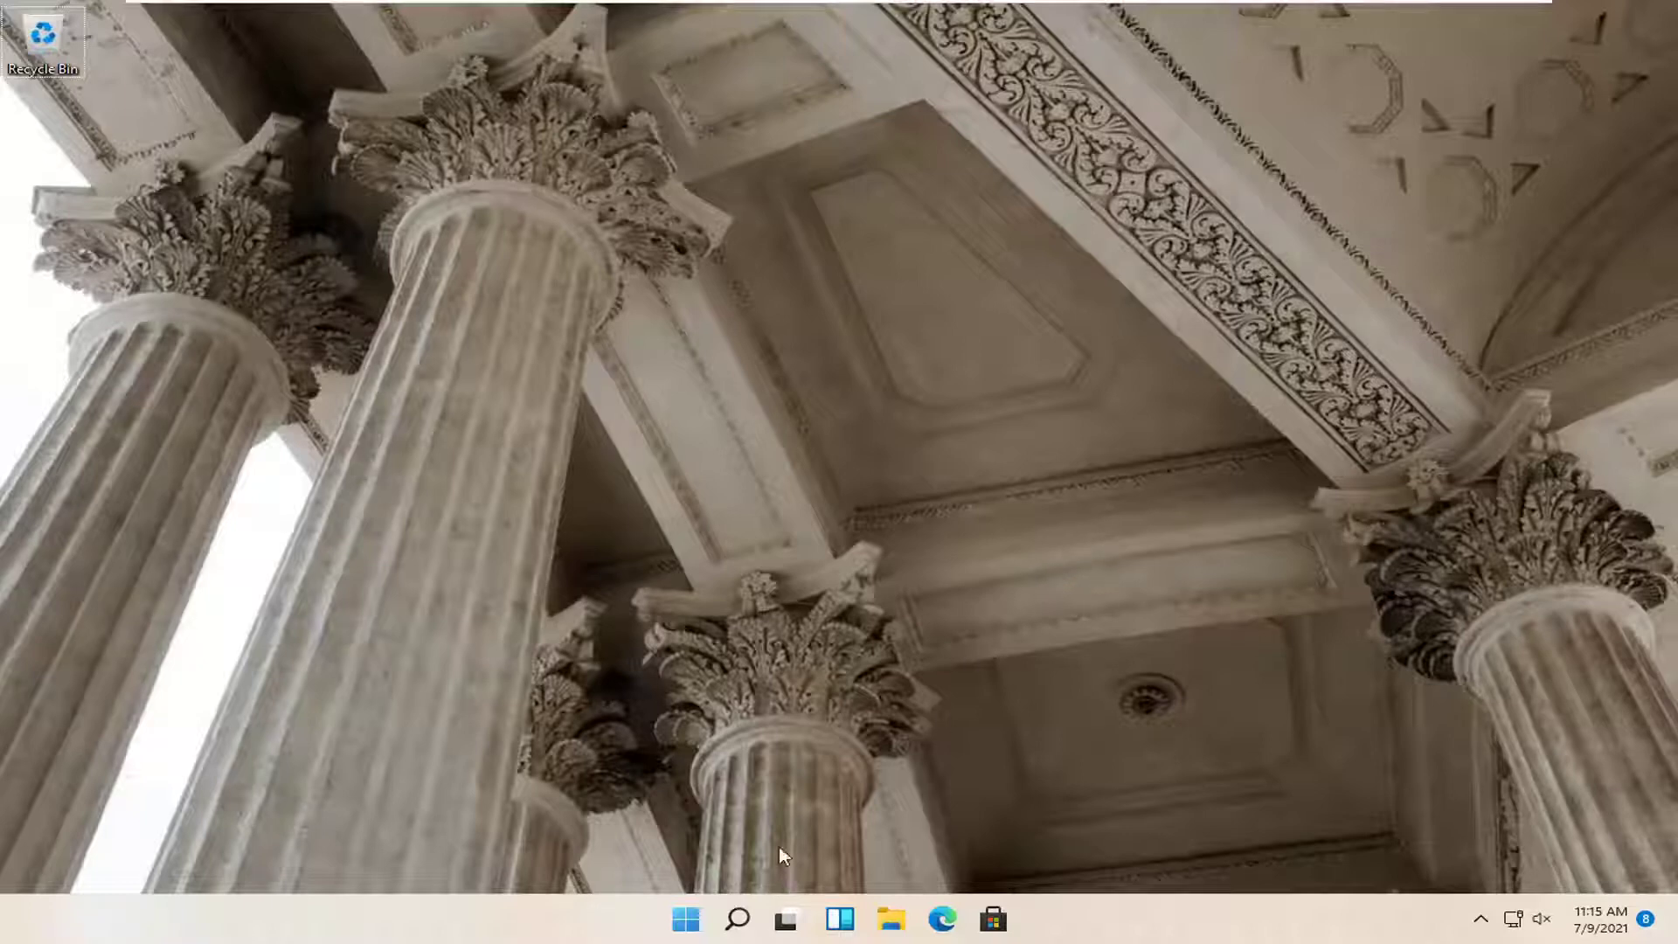
Open Settings from the quick-link menu and go to System > Troubleshoot > Other troubleshooters, scrolled to Bluetooth.
{"action": "right_click", "coordinate": [678, 928]}
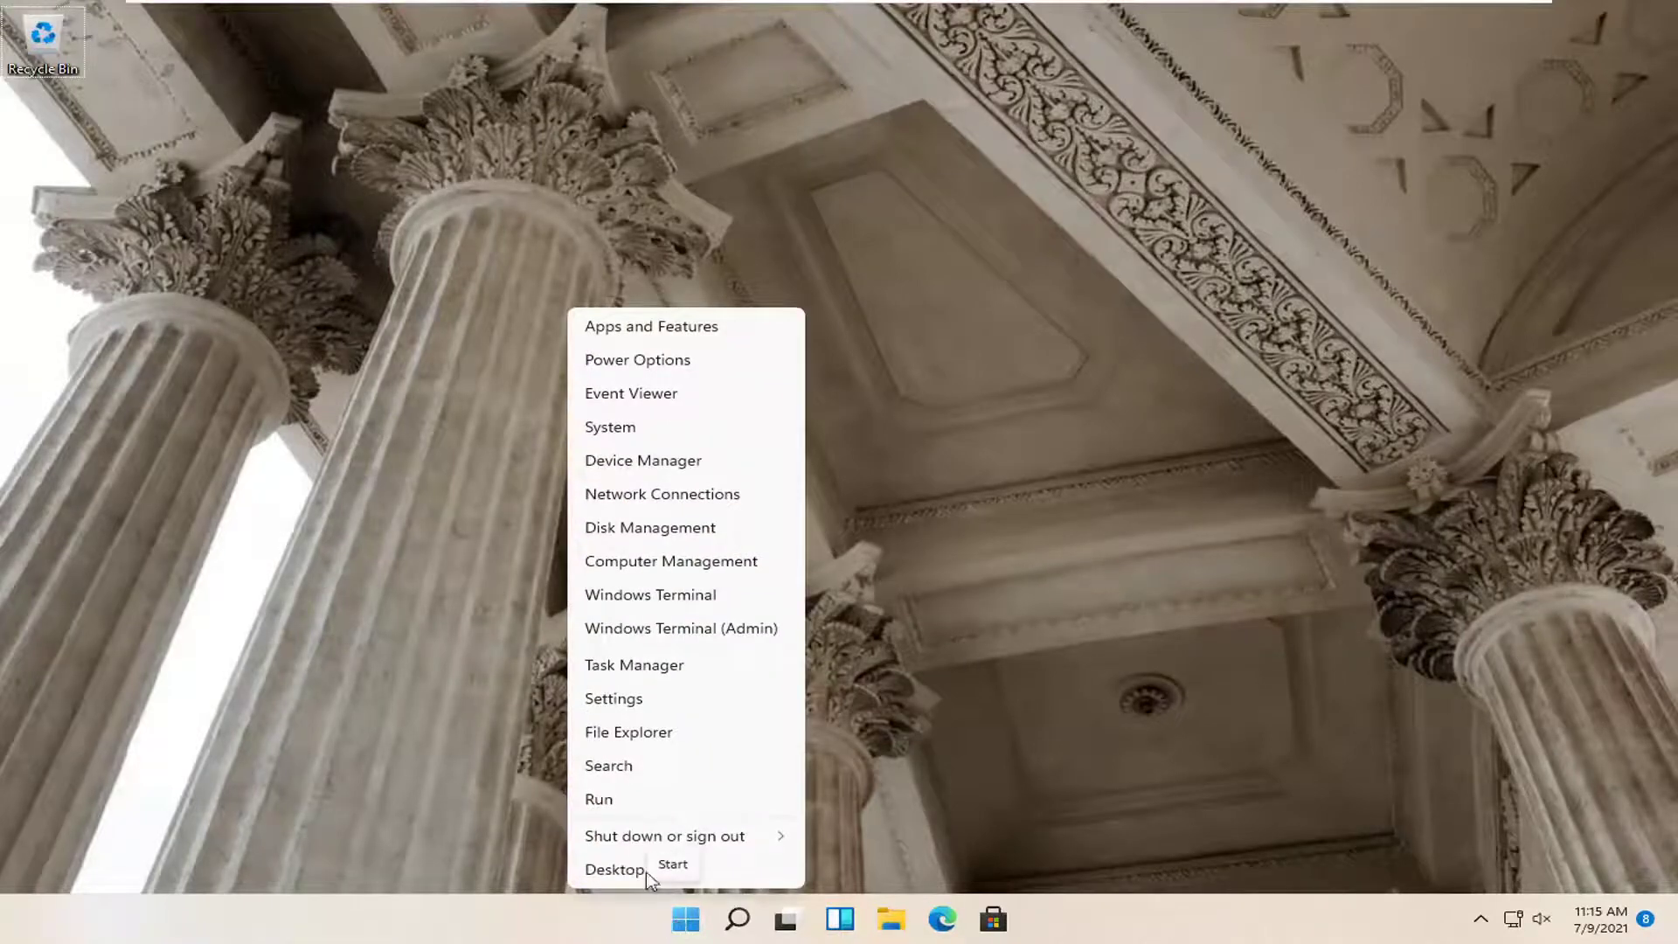
{"action": "left_click", "coordinate": [618, 707]}
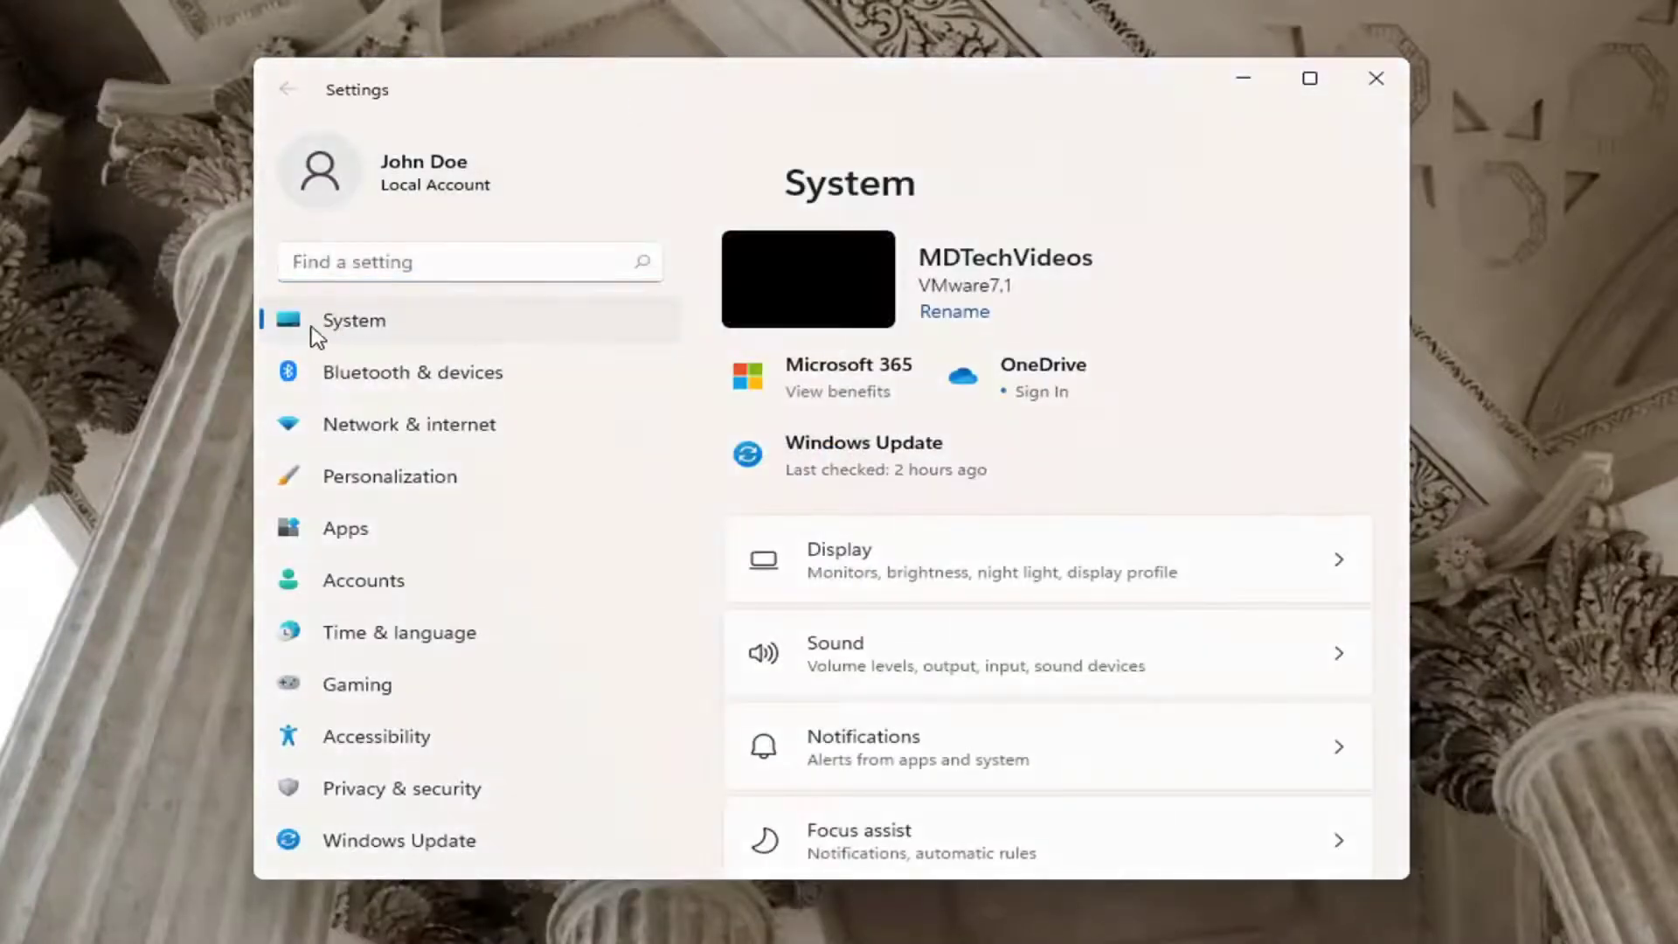
{"action": "scroll", "coordinate": [888, 629], "scroll_direction": "down", "scroll_amount": 6}
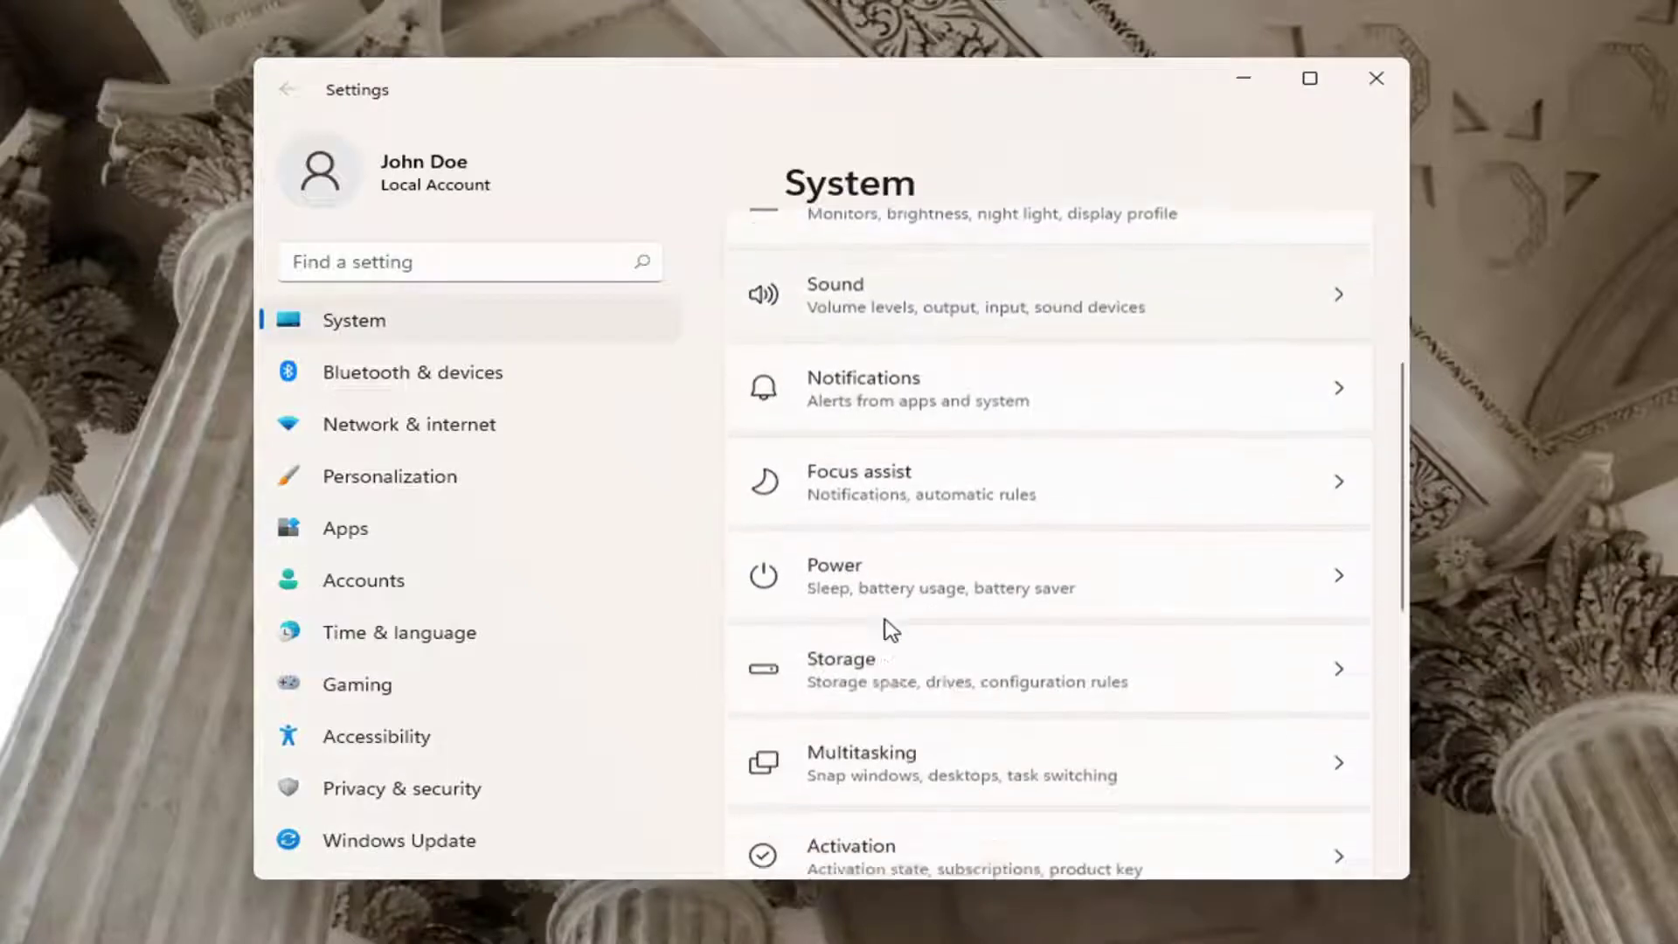
{"action": "left_click", "coordinate": [872, 710]}
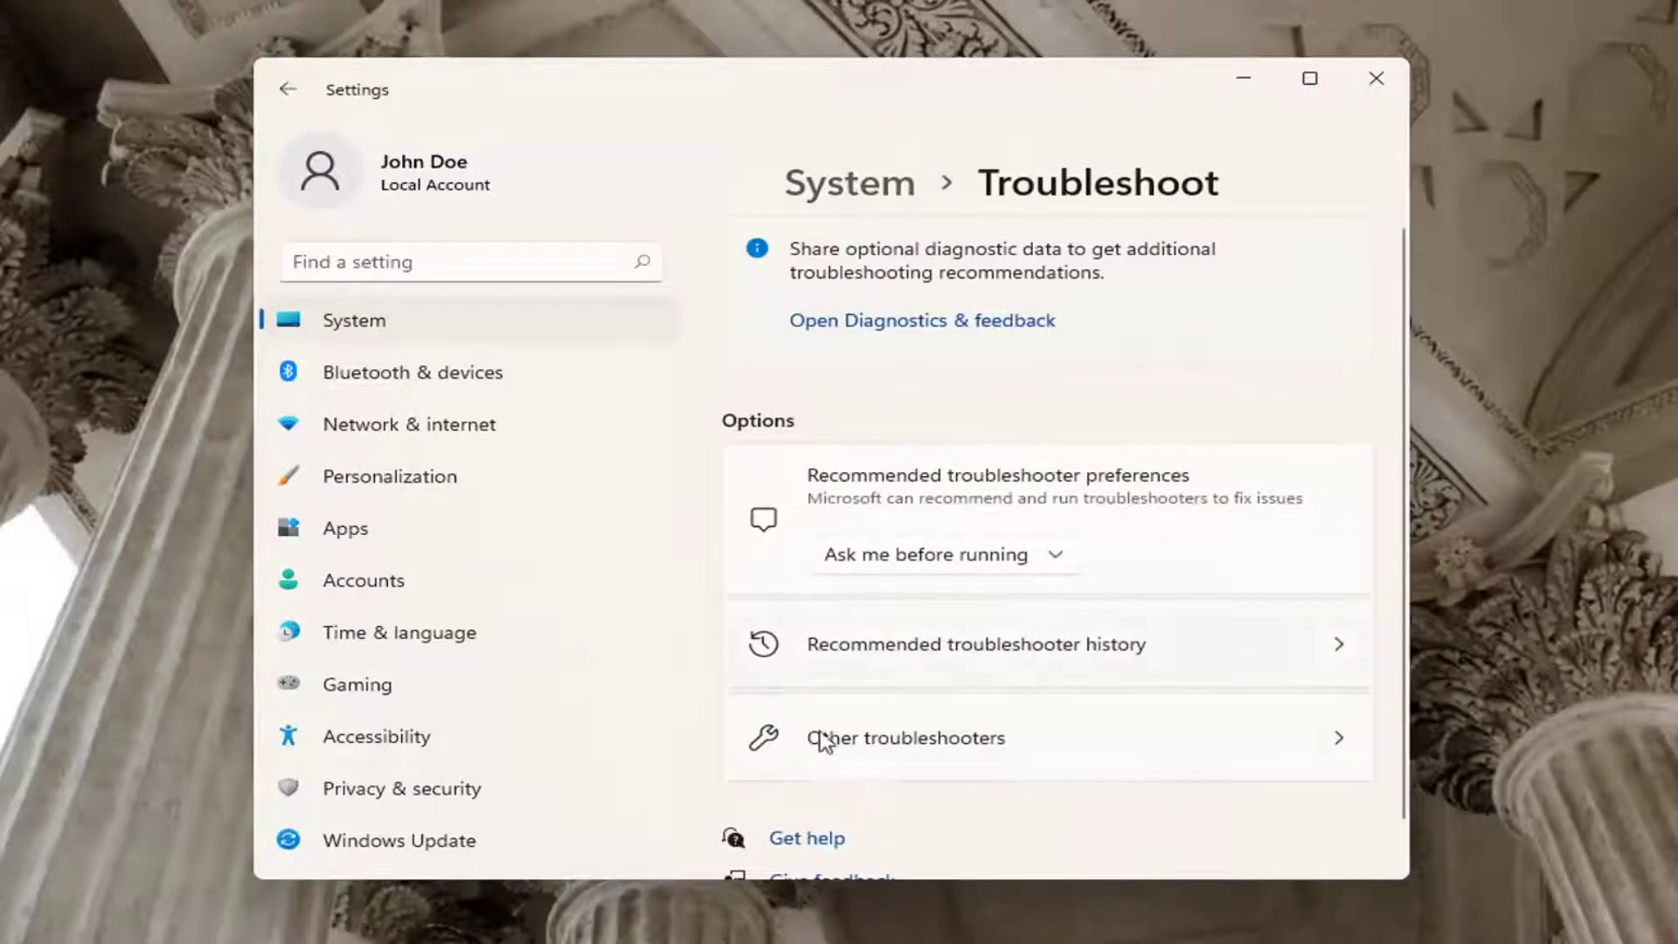
{"action": "left_click", "coordinate": [956, 743]}
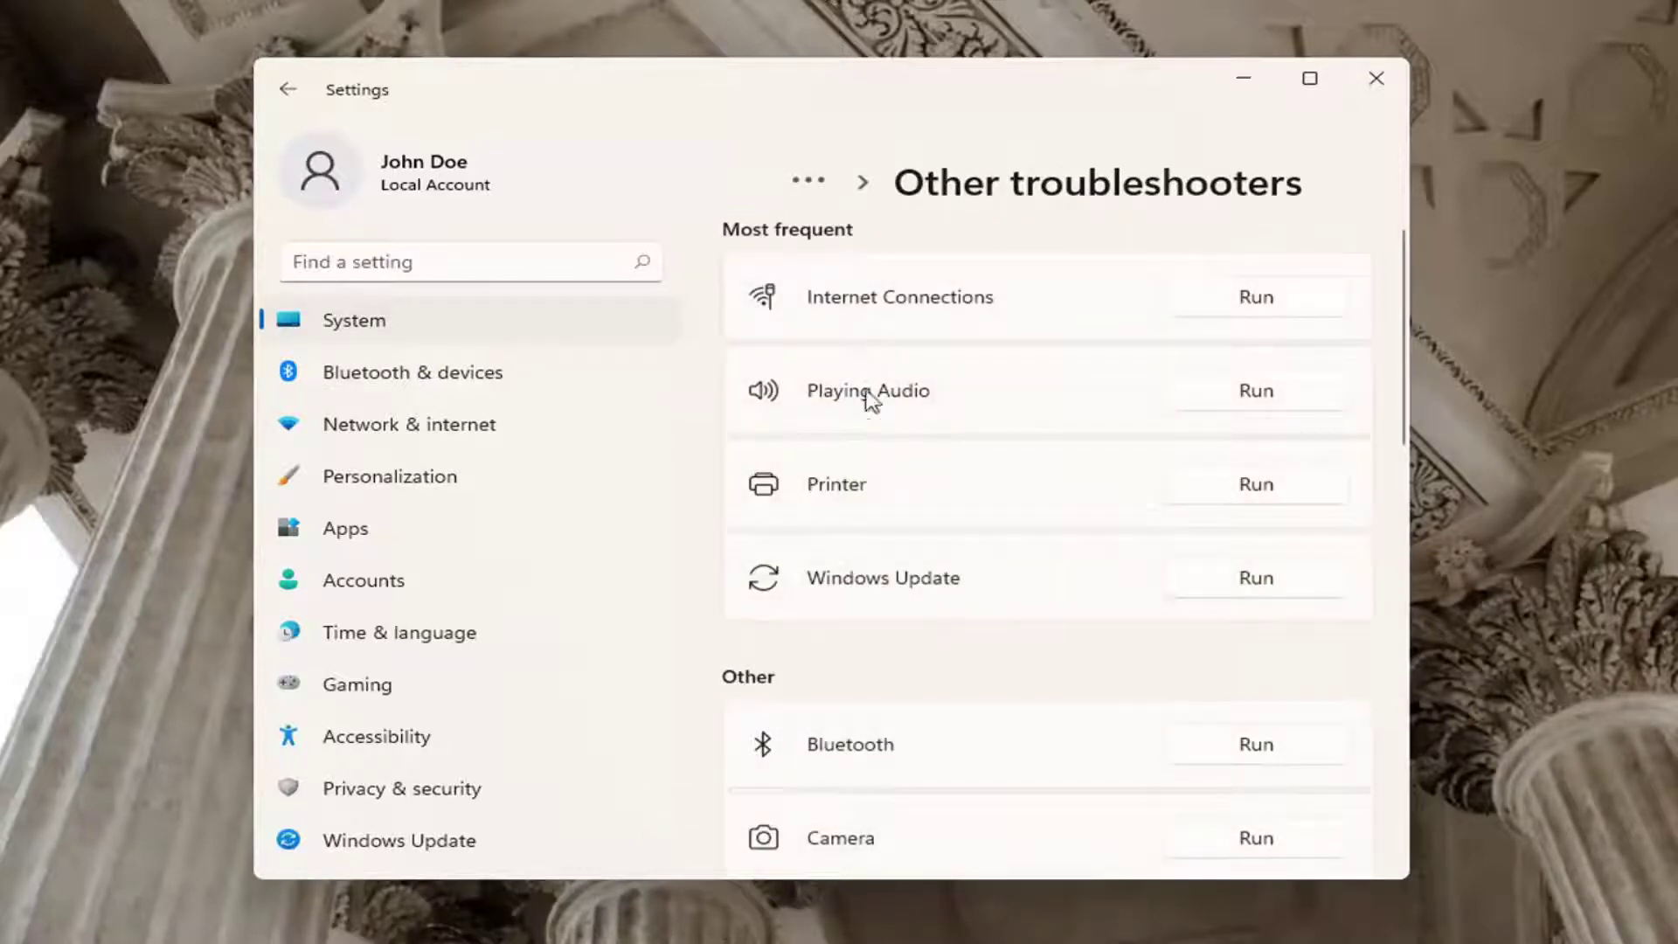
{"action": "scroll", "coordinate": [821, 663], "scroll_direction": "down", "scroll_amount": 2}
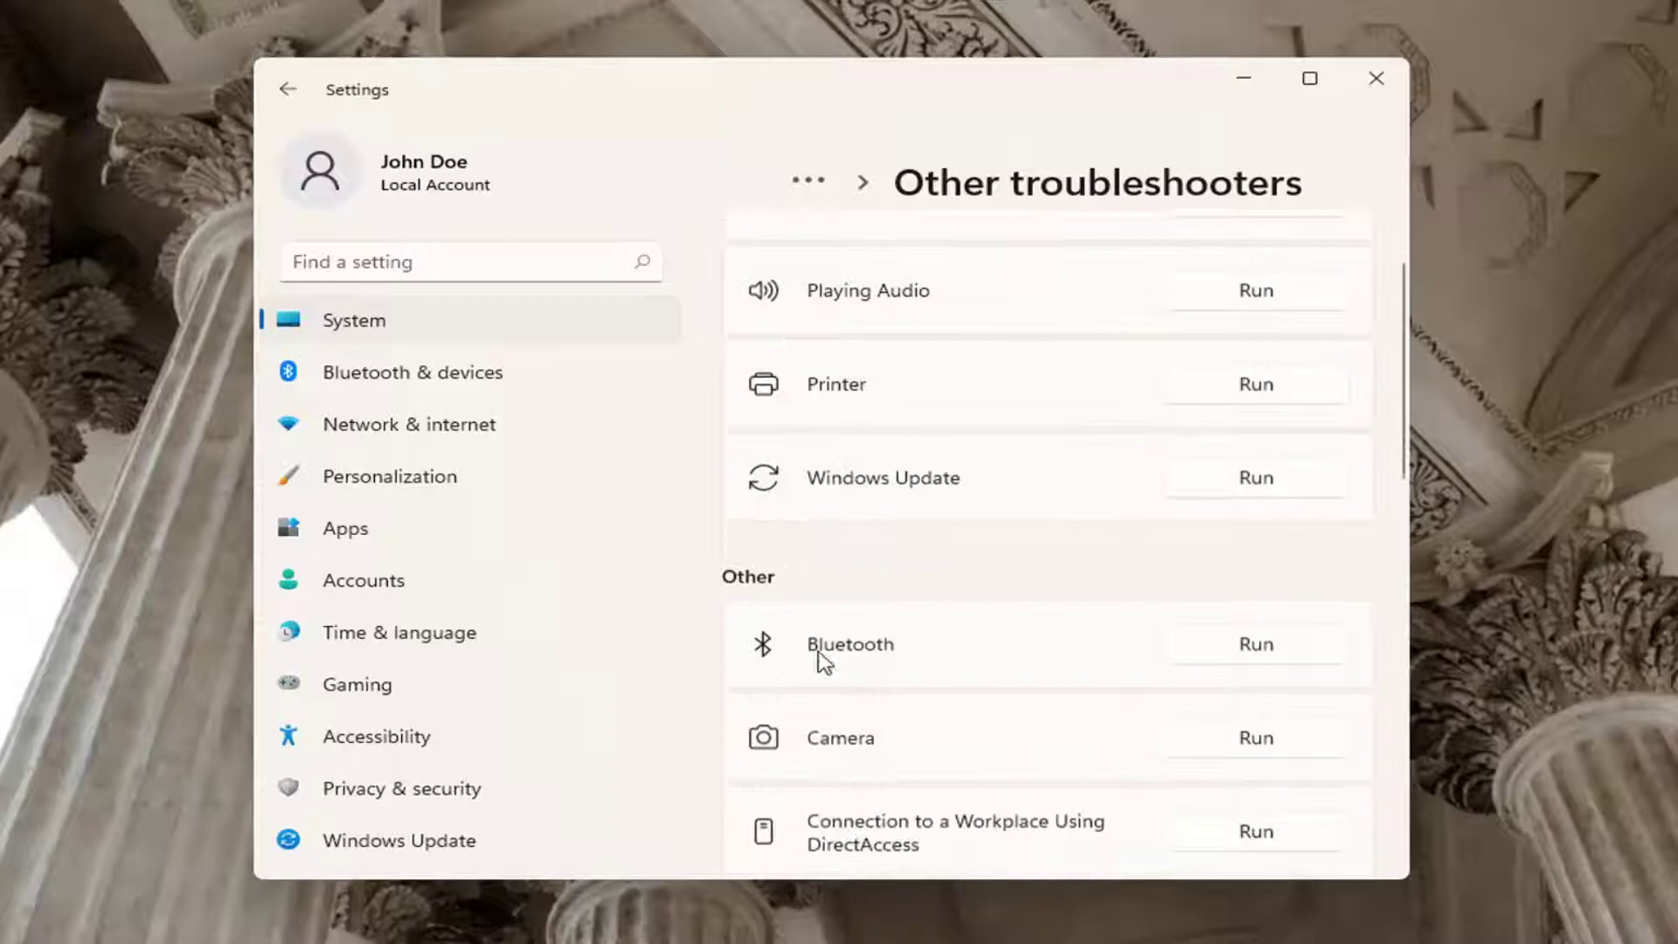
Run the Bluetooth troubleshooter and continue to its 'Check Bluetooth capability' results.
{"action": "left_click", "coordinate": [1251, 651]}
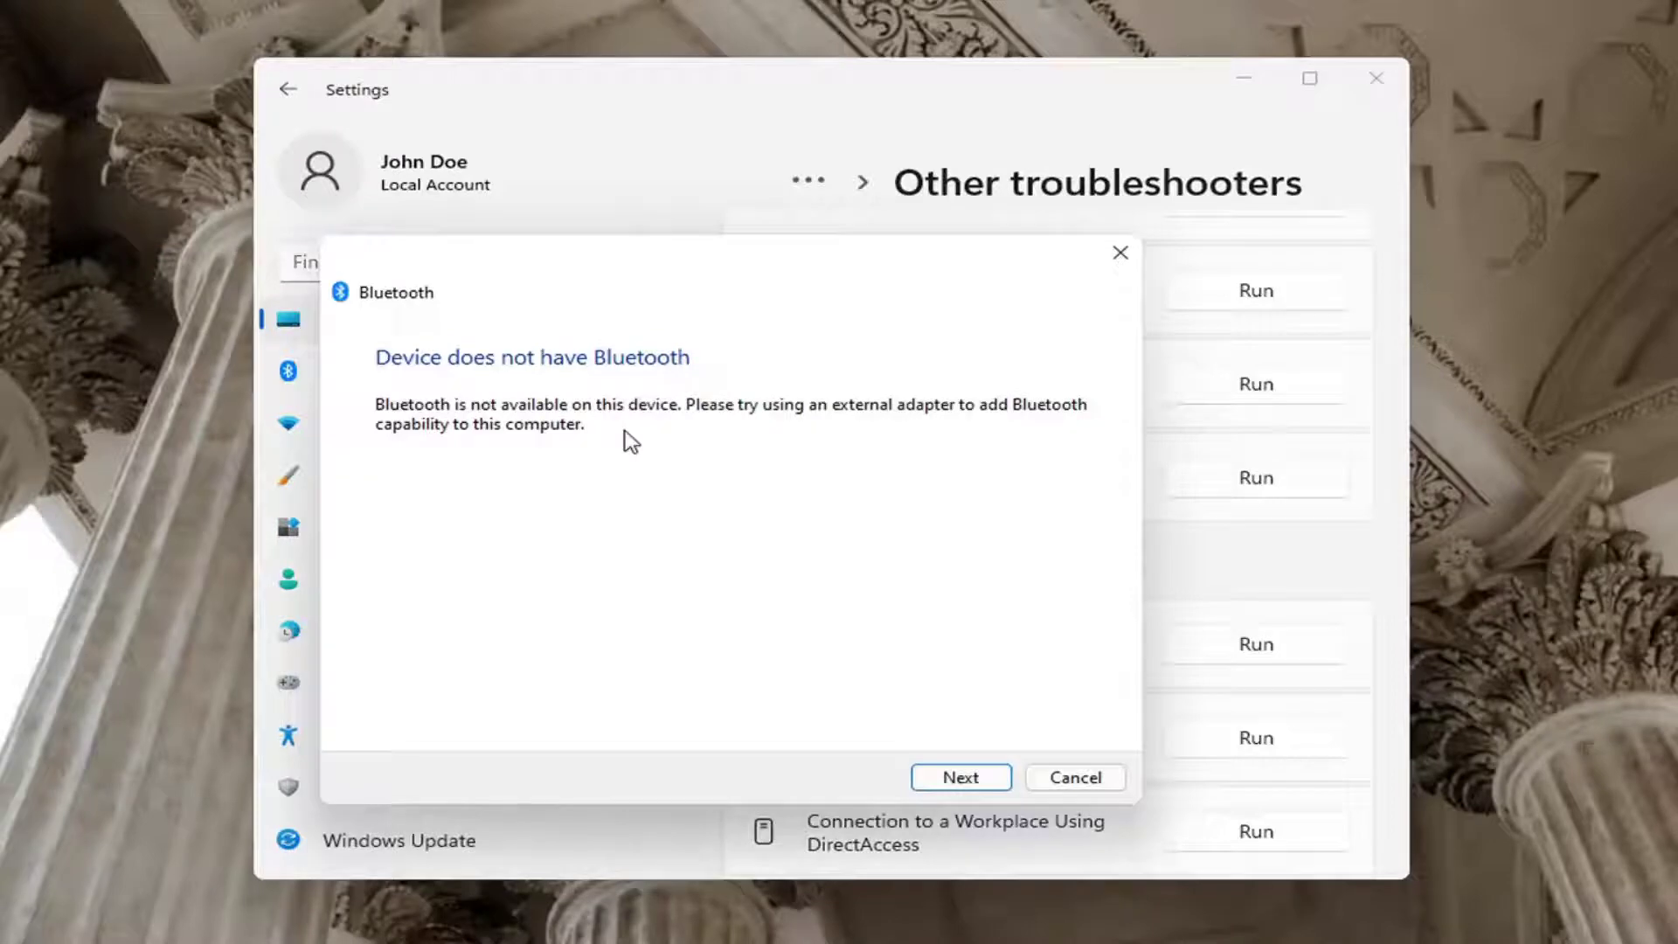
{"action": "left_click", "coordinate": [965, 780]}
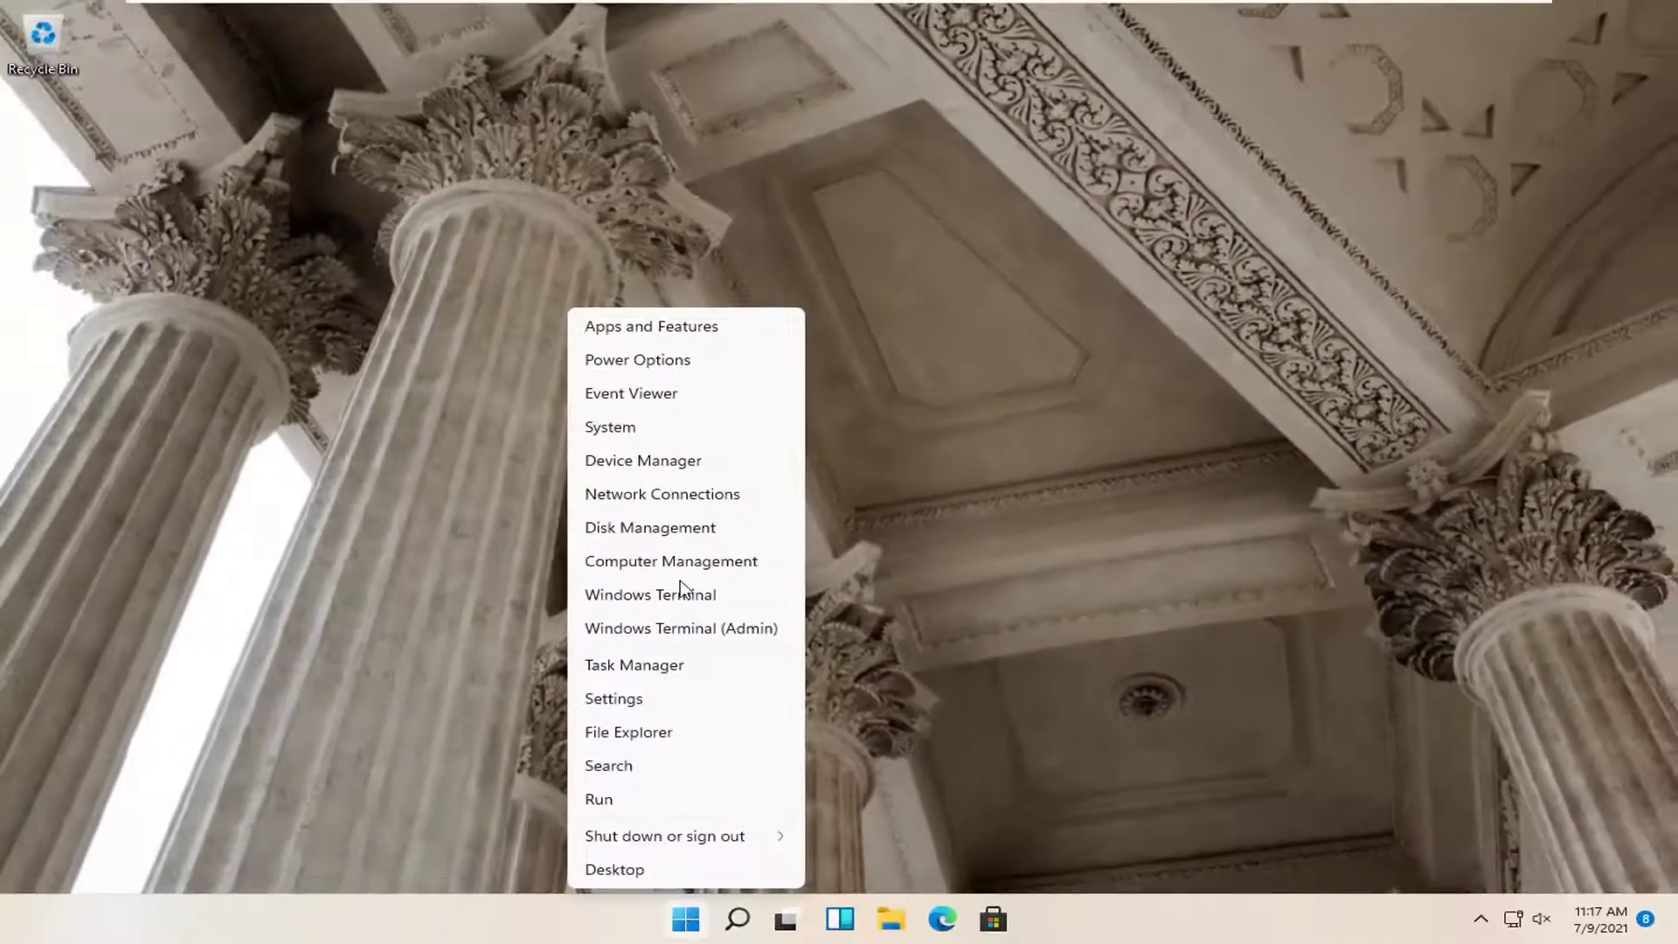
{"action": "left_click", "coordinate": [644, 464]}
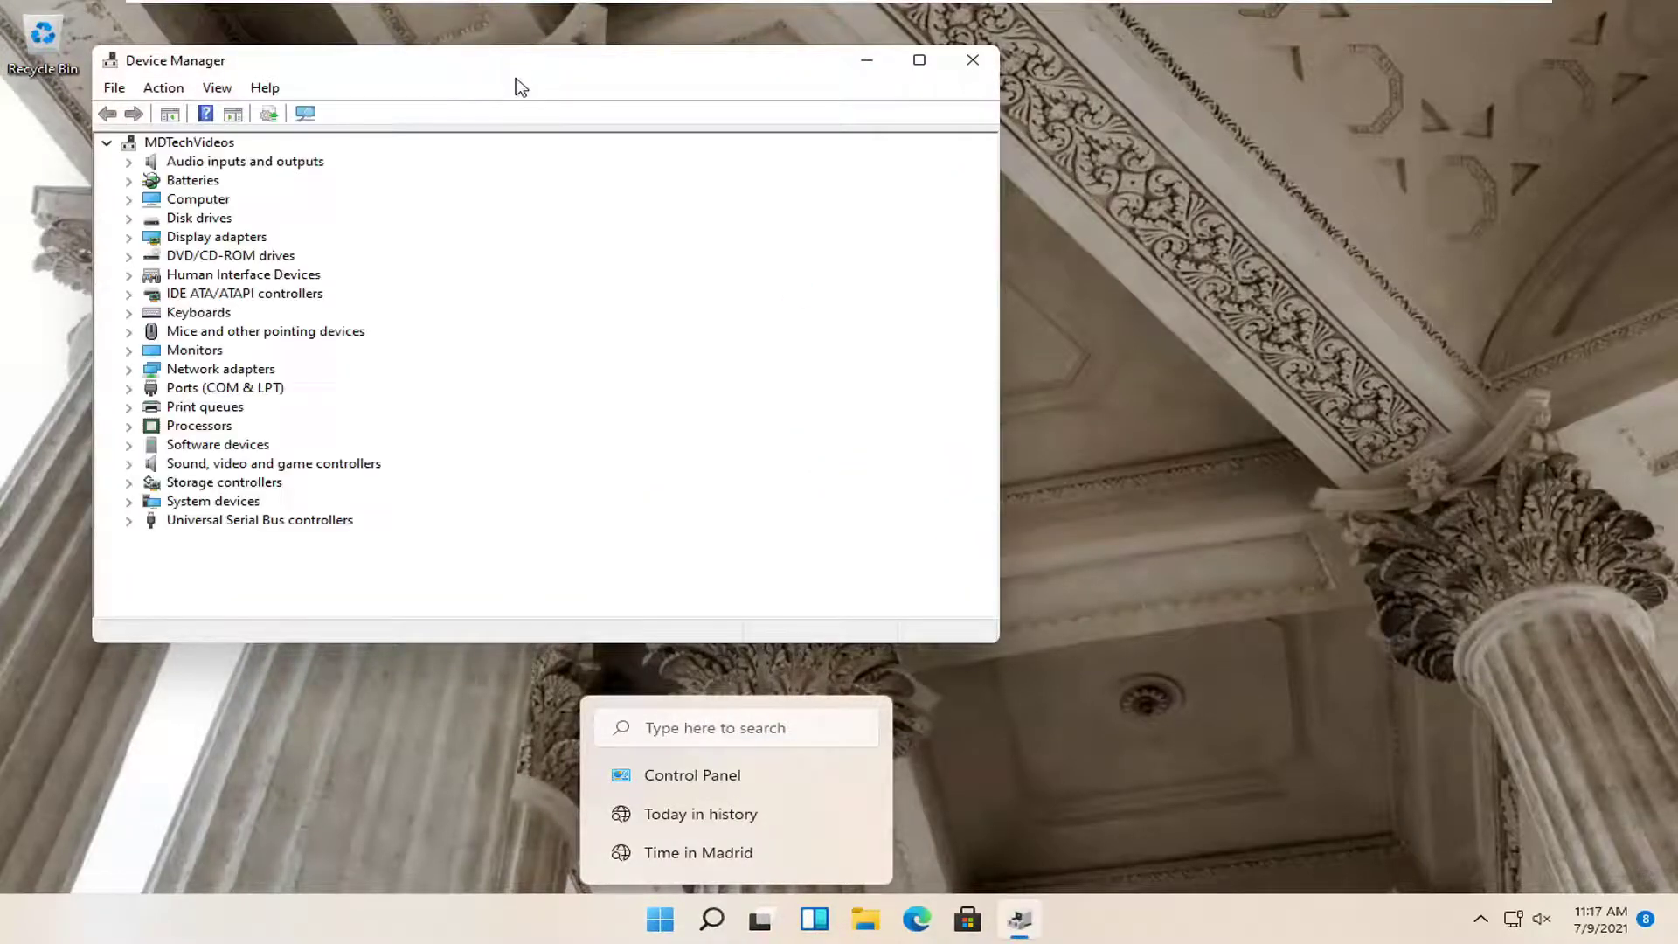
{"action": "left_click_drag", "start_coordinate": [517, 83], "coordinate": [798, 83]}
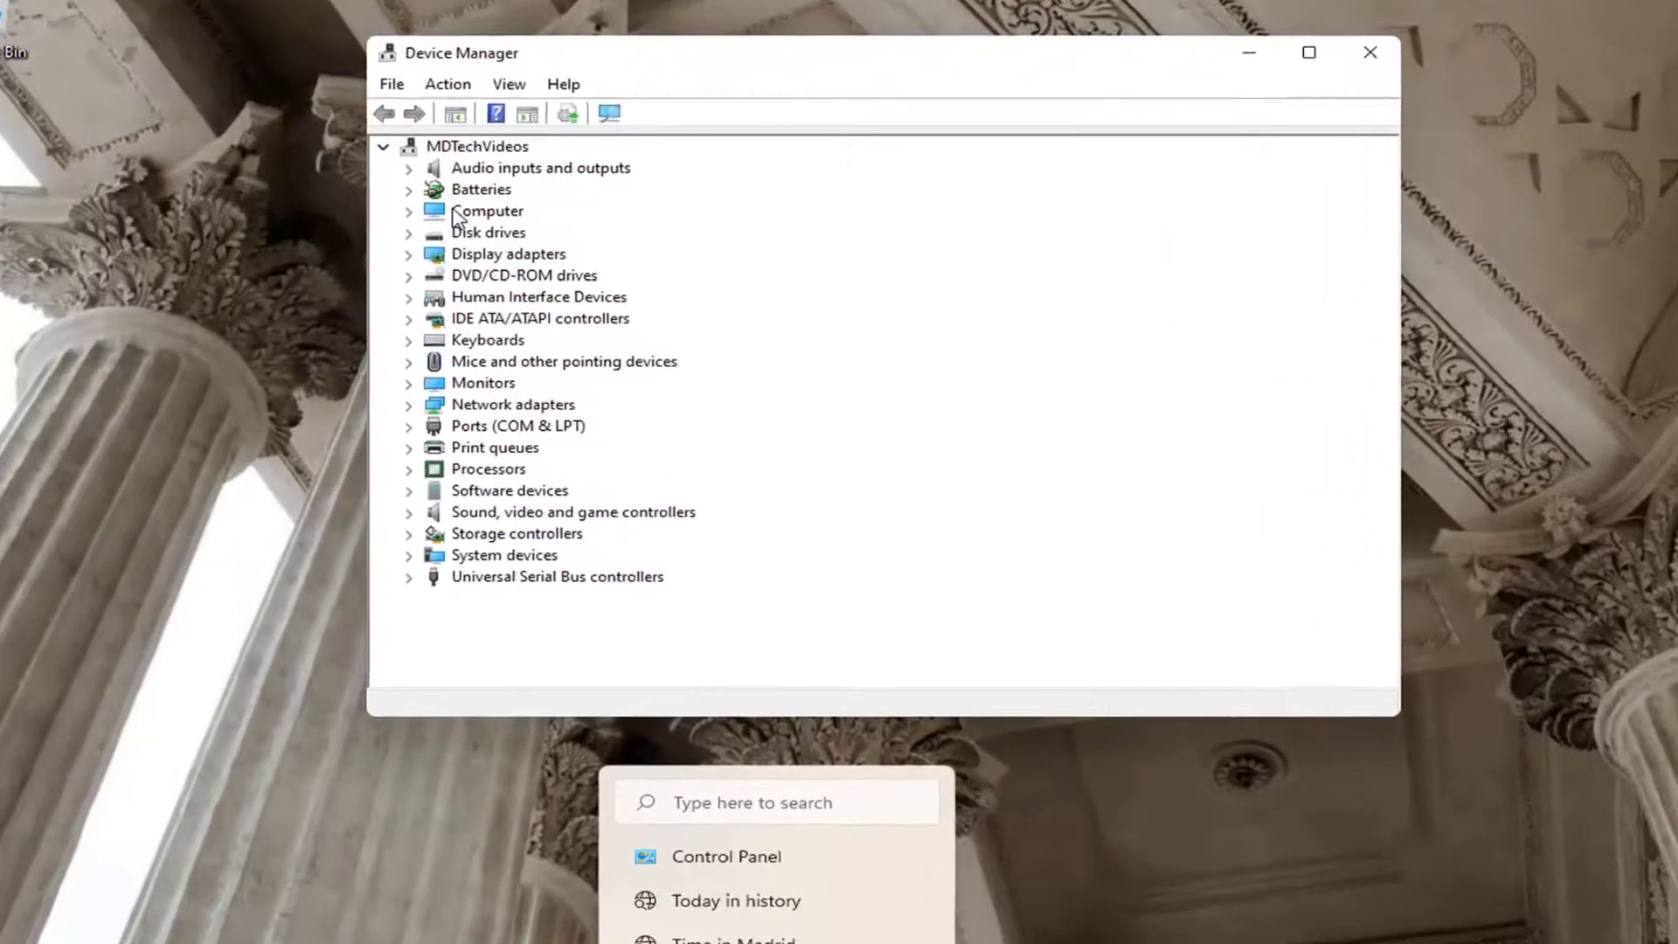
{"action": "double_click", "coordinate": [472, 189]}
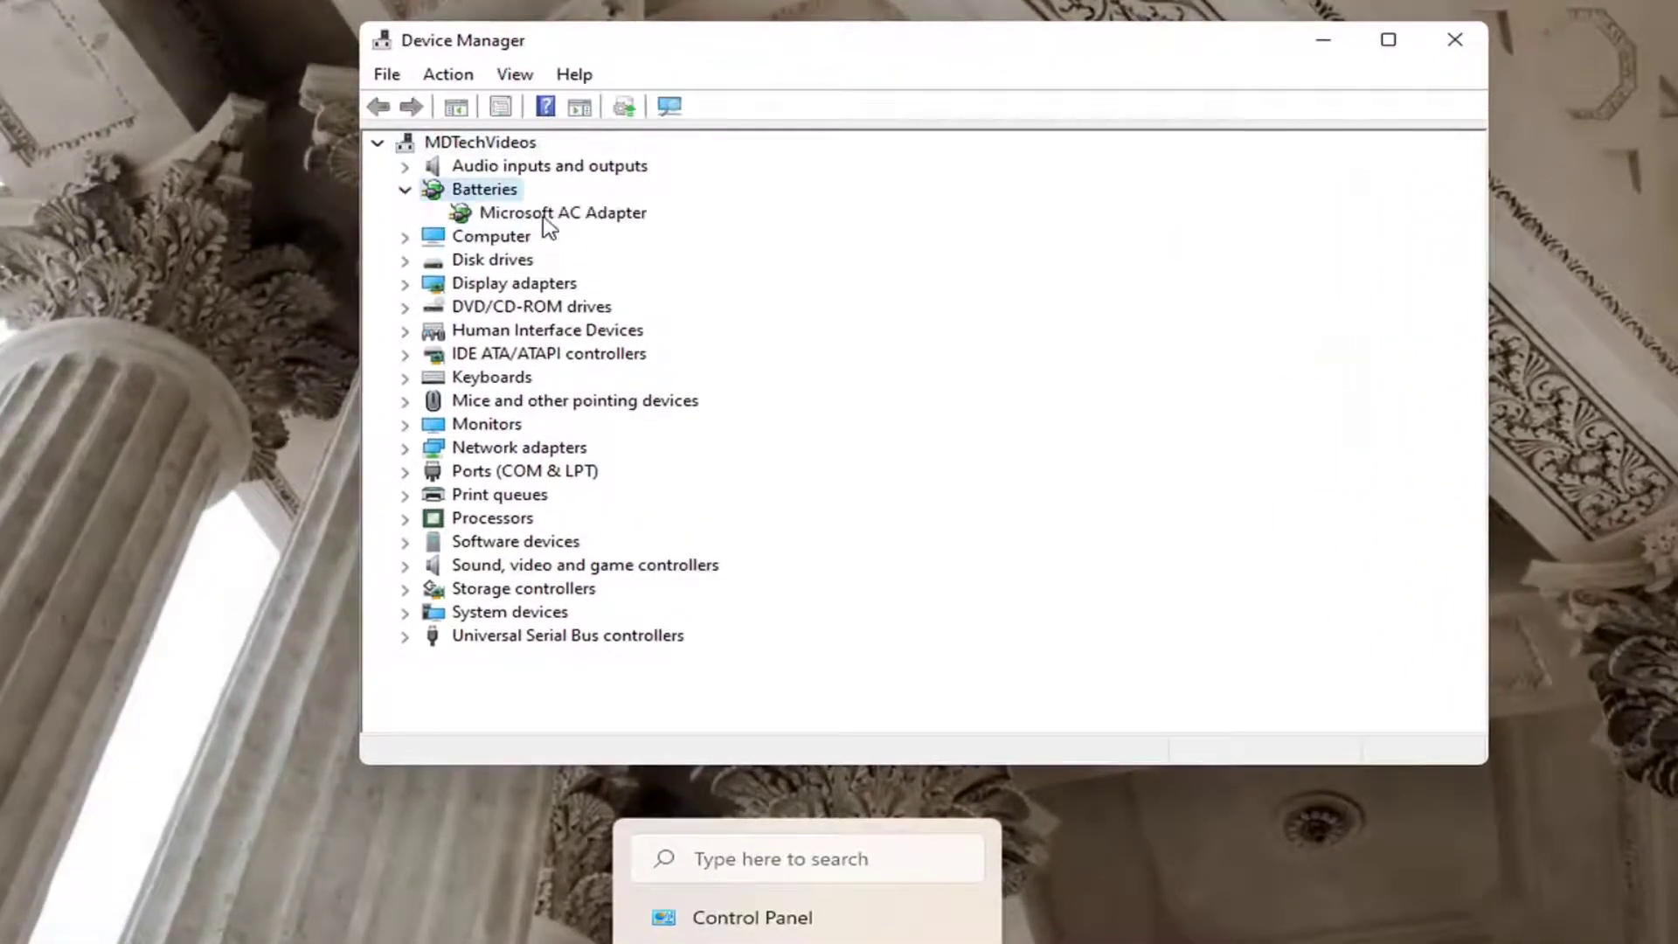
{"action": "left_click", "coordinate": [472, 218]}
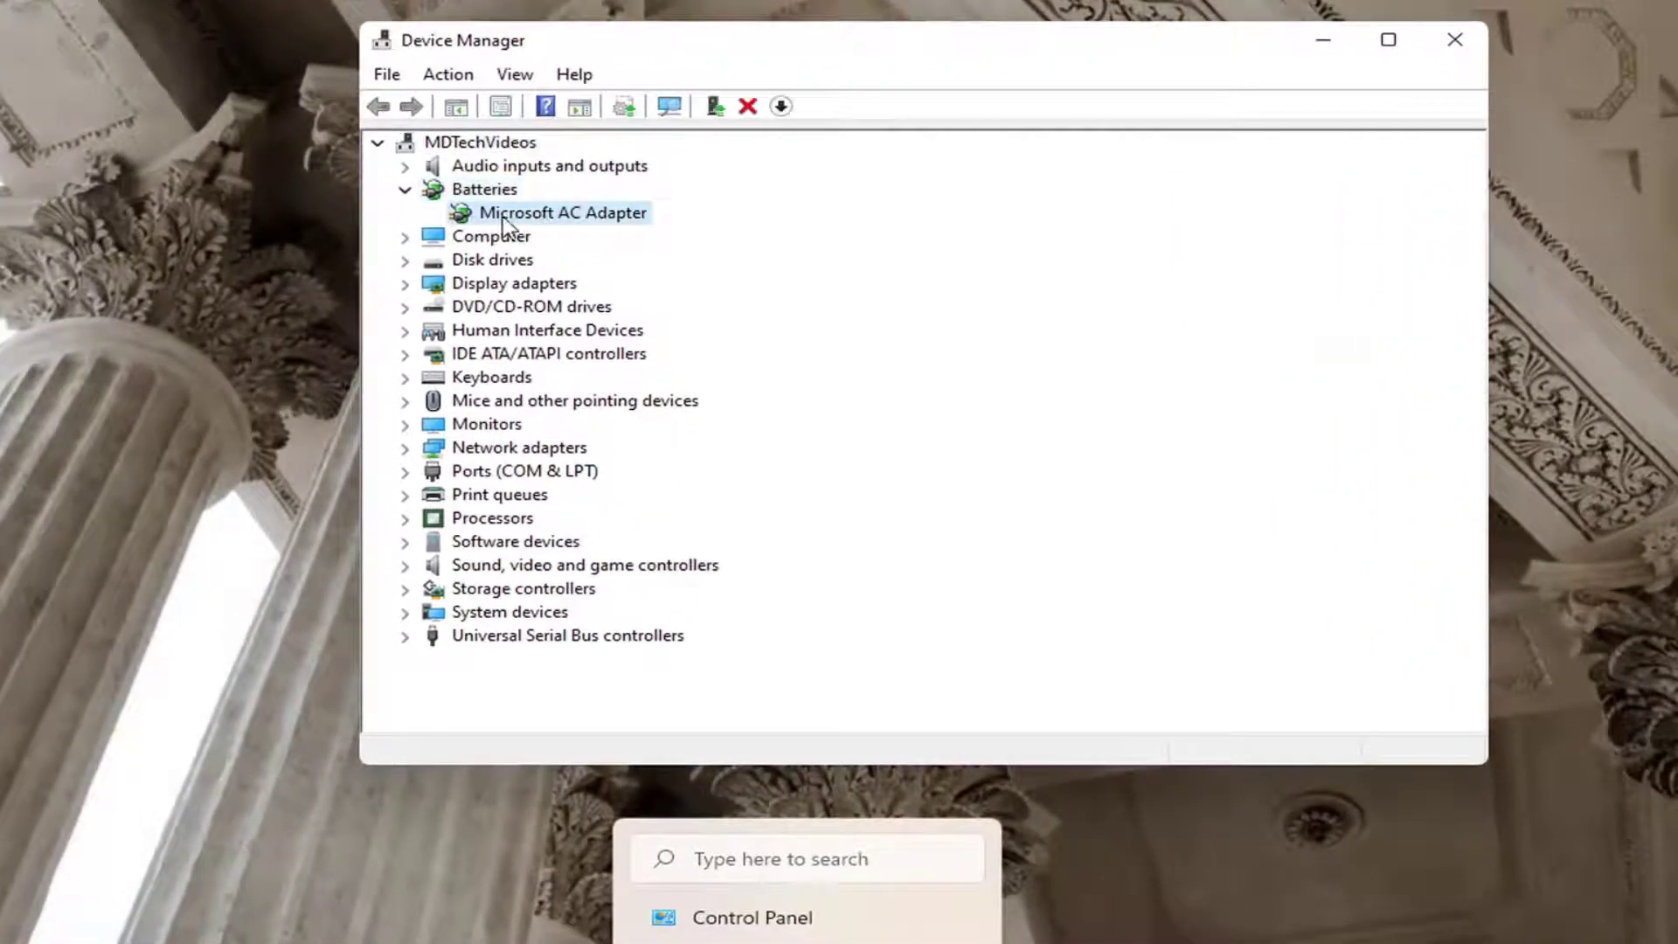
{"action": "right_click", "coordinate": [507, 222]}
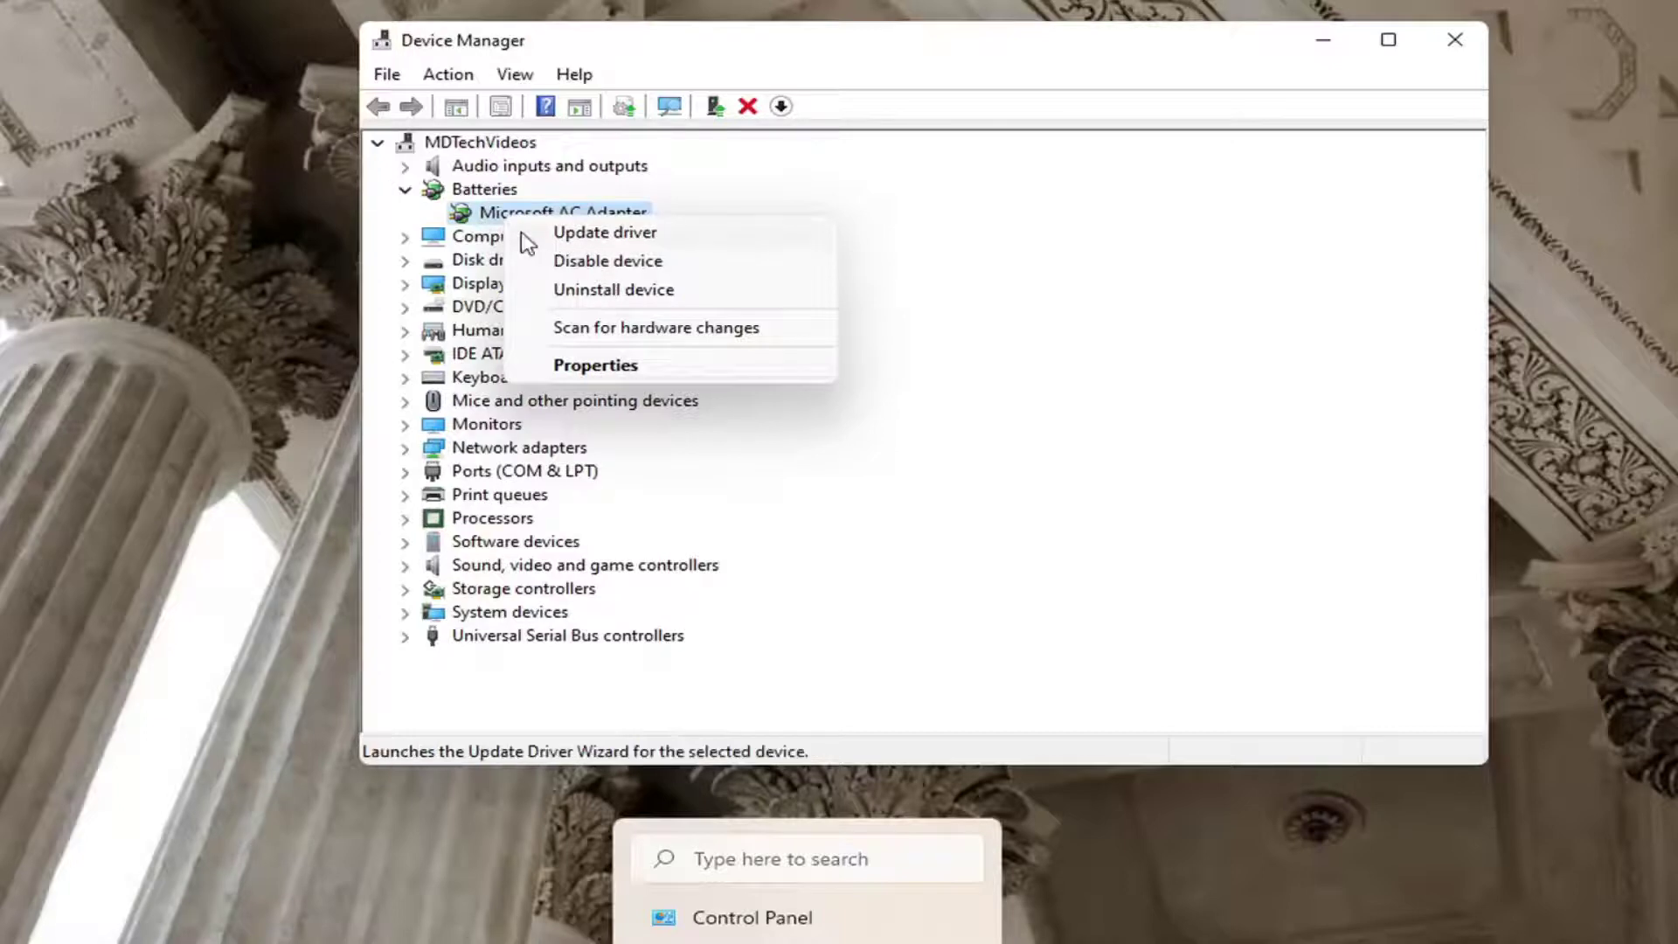
{"action": "left_click", "coordinate": [480, 214]}
{"action": "left_click", "coordinate": [405, 190]}
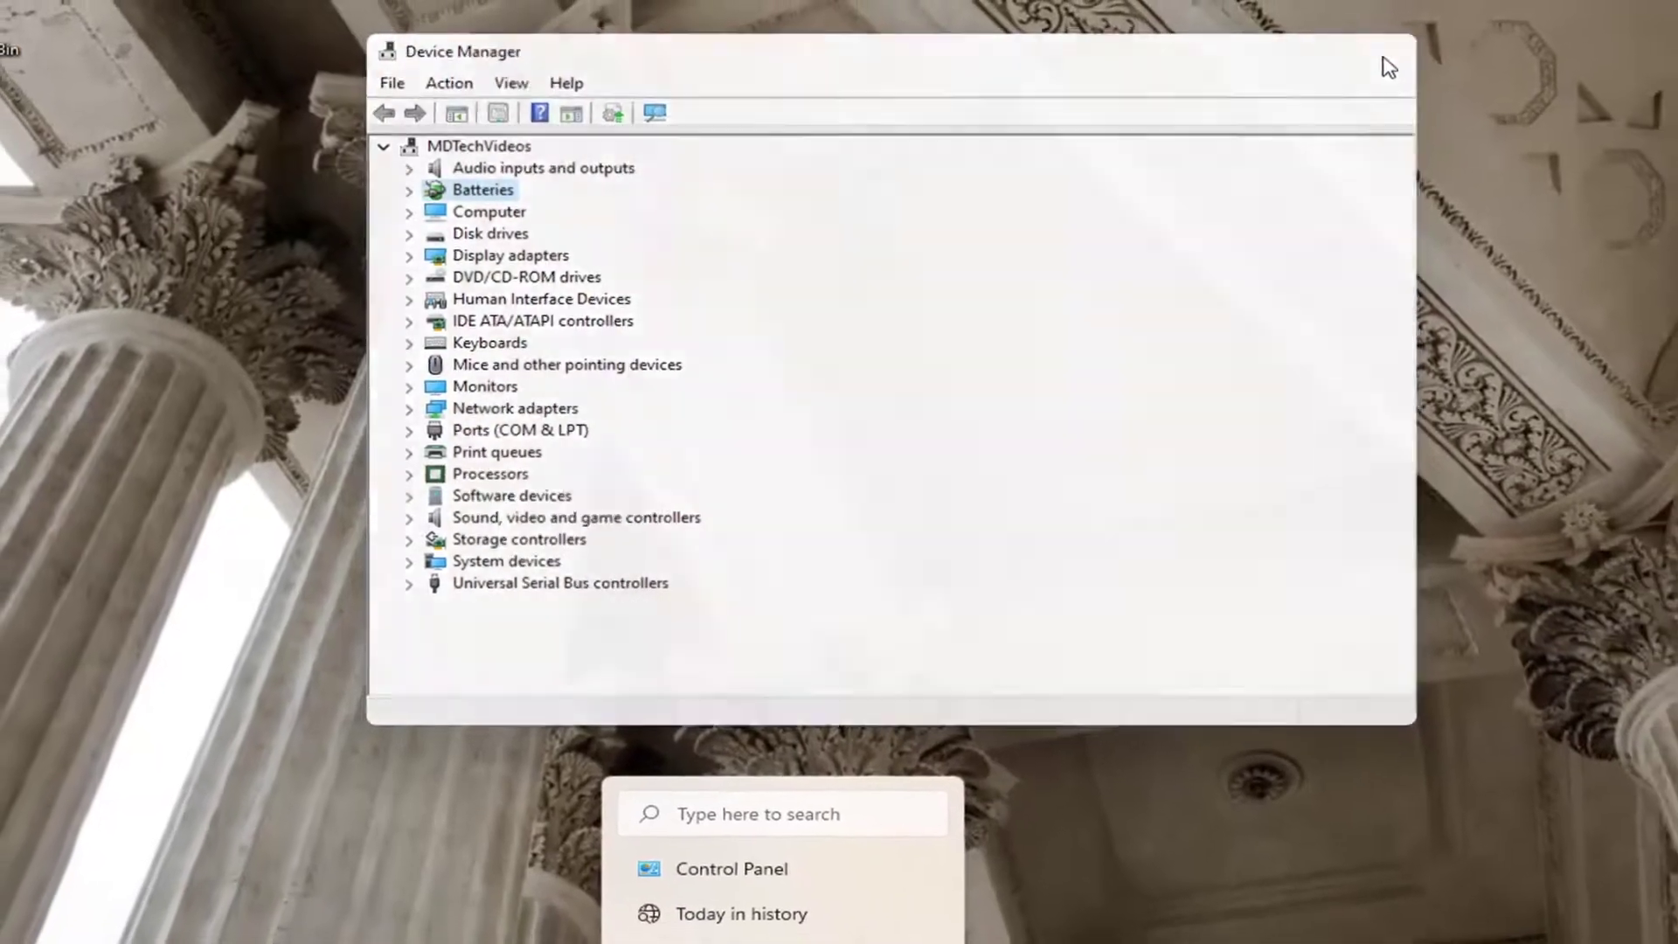
{"action": "left_click", "coordinate": [1456, 39]}
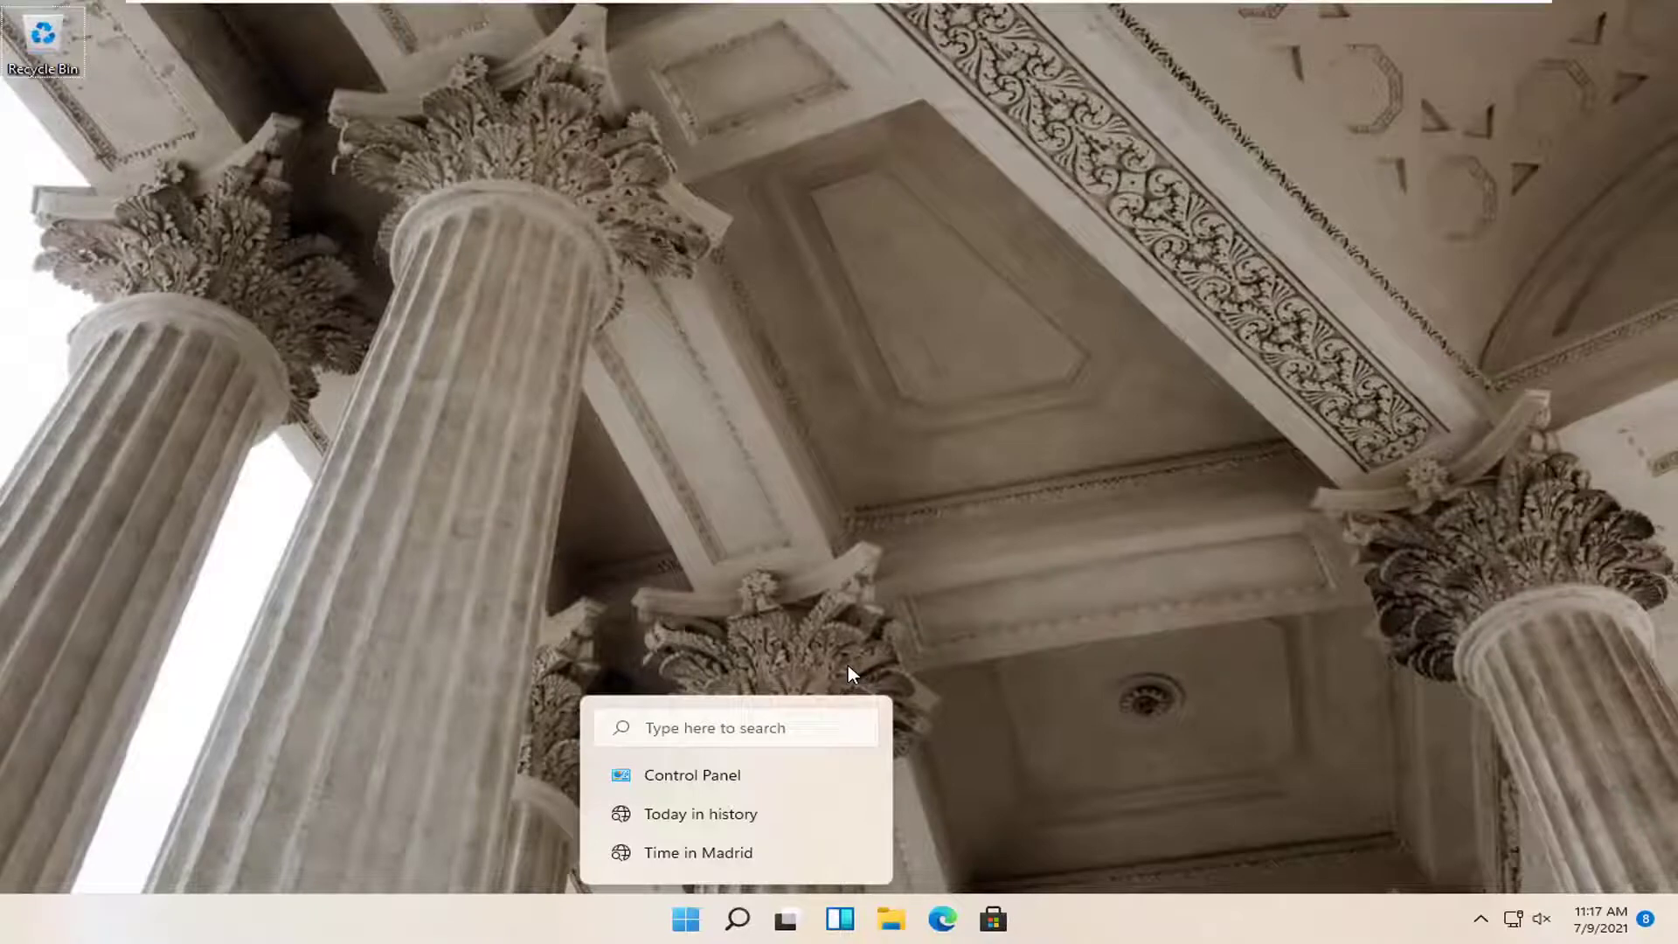
Reopen Windows Settings on the System page through the taskbar's quick-link menu.
{"action": "left_click", "coordinate": [694, 928]}
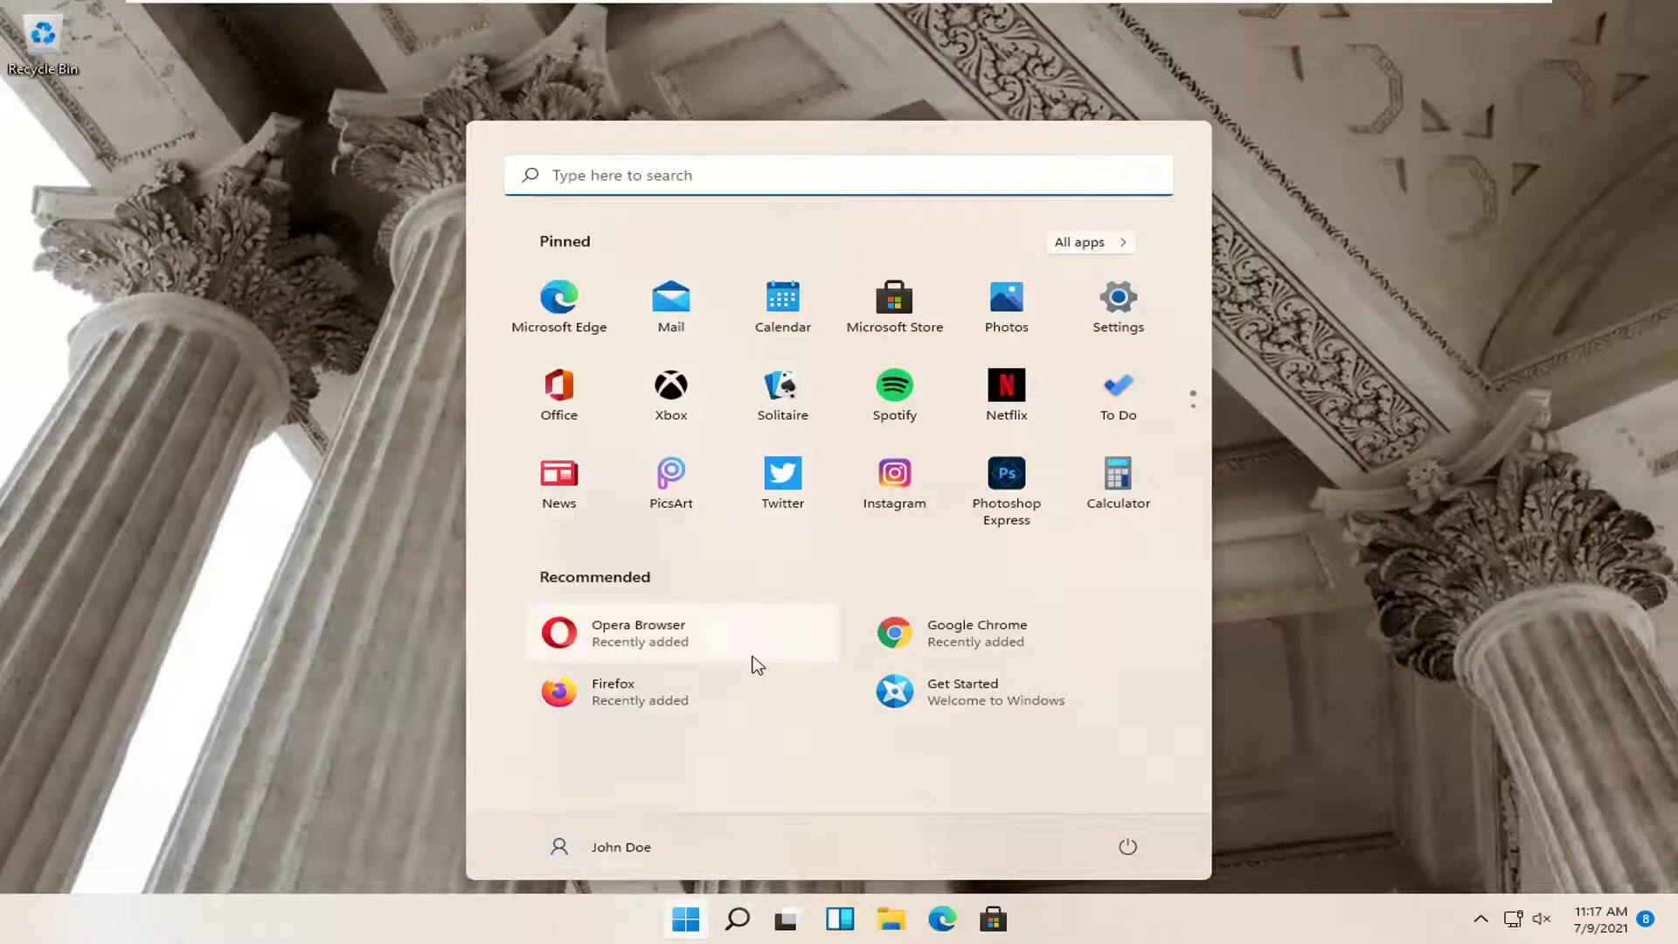
{"action": "left_click", "coordinate": [689, 922]}
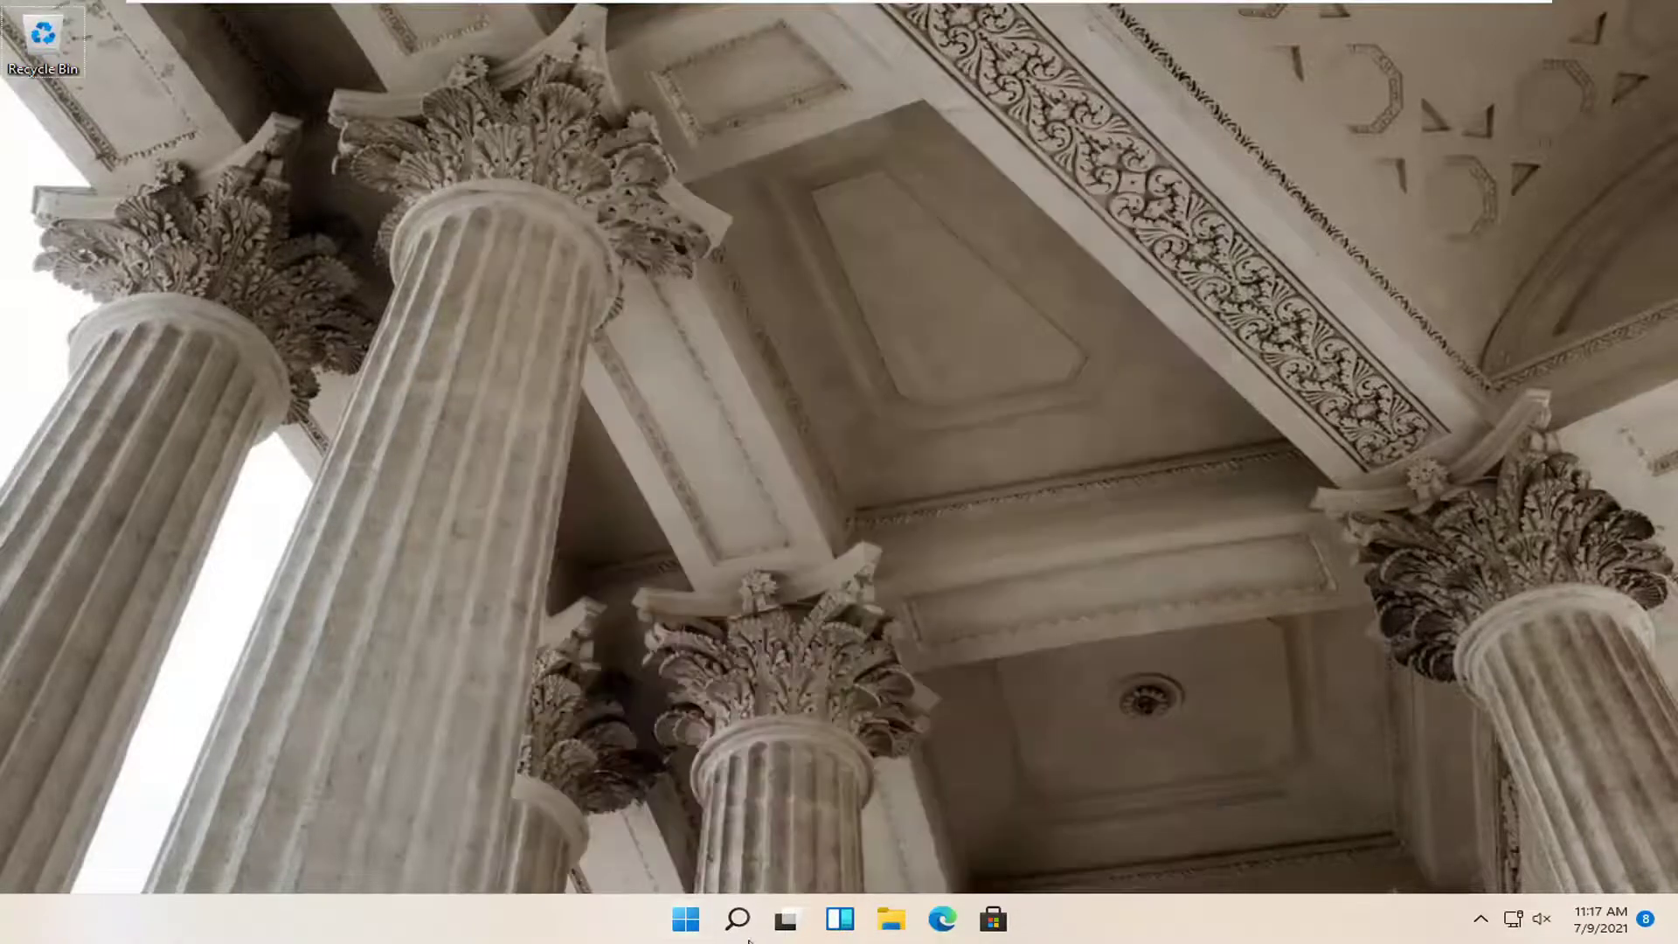
{"action": "right_click", "coordinate": [691, 925]}
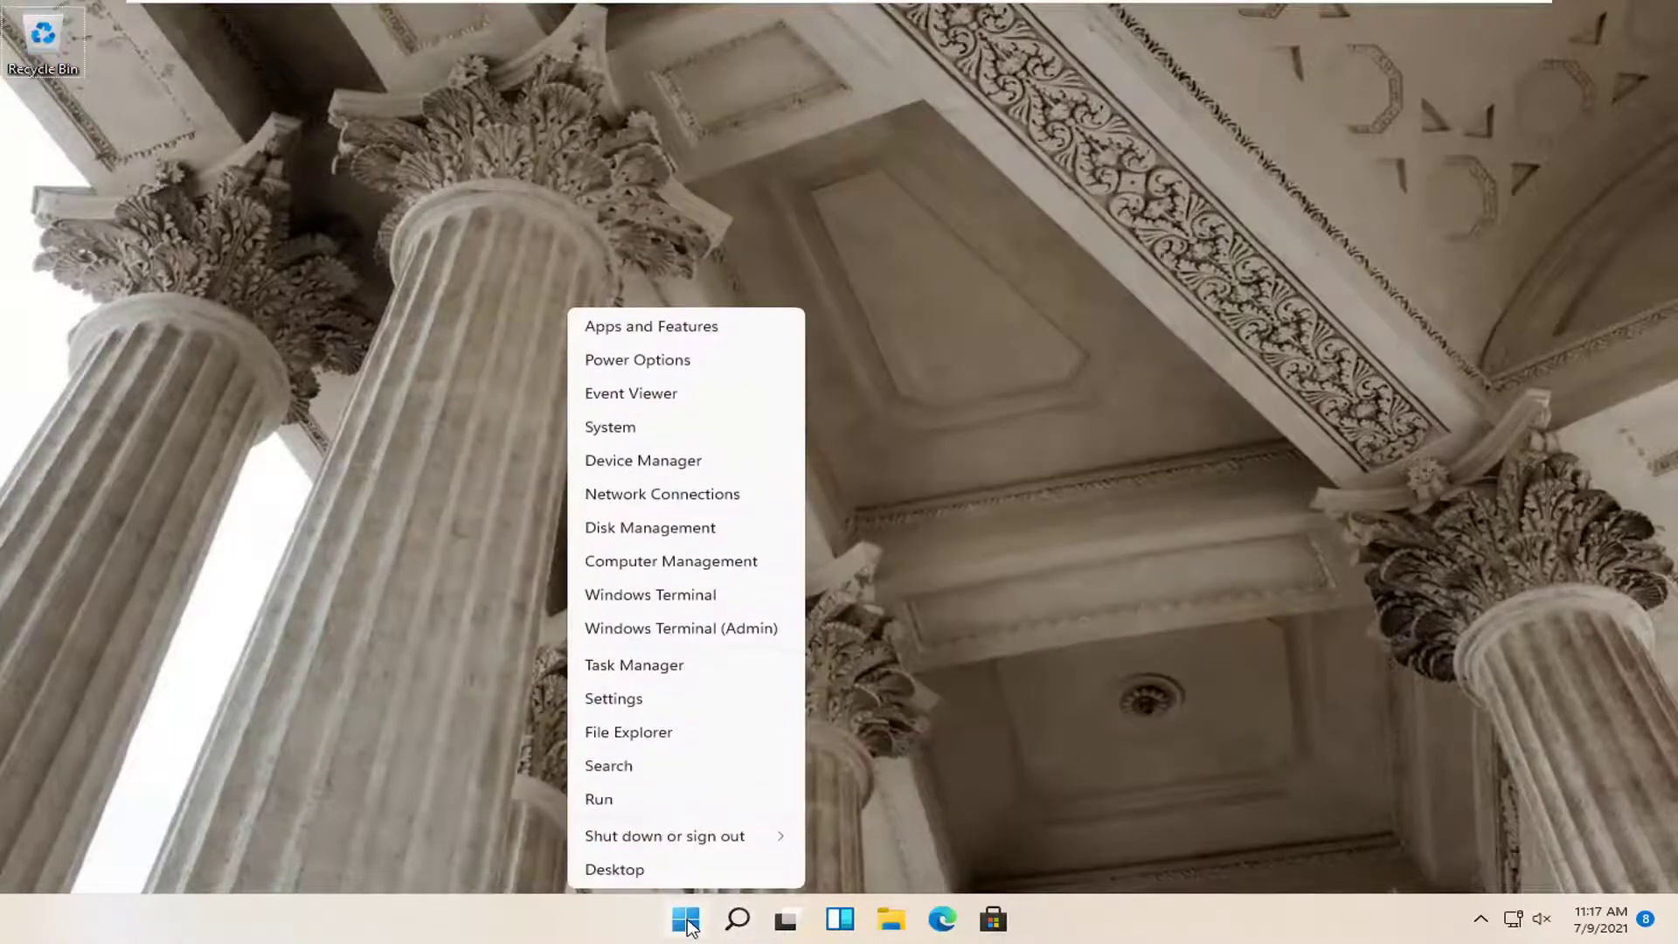
{"action": "left_click", "coordinate": [622, 699]}
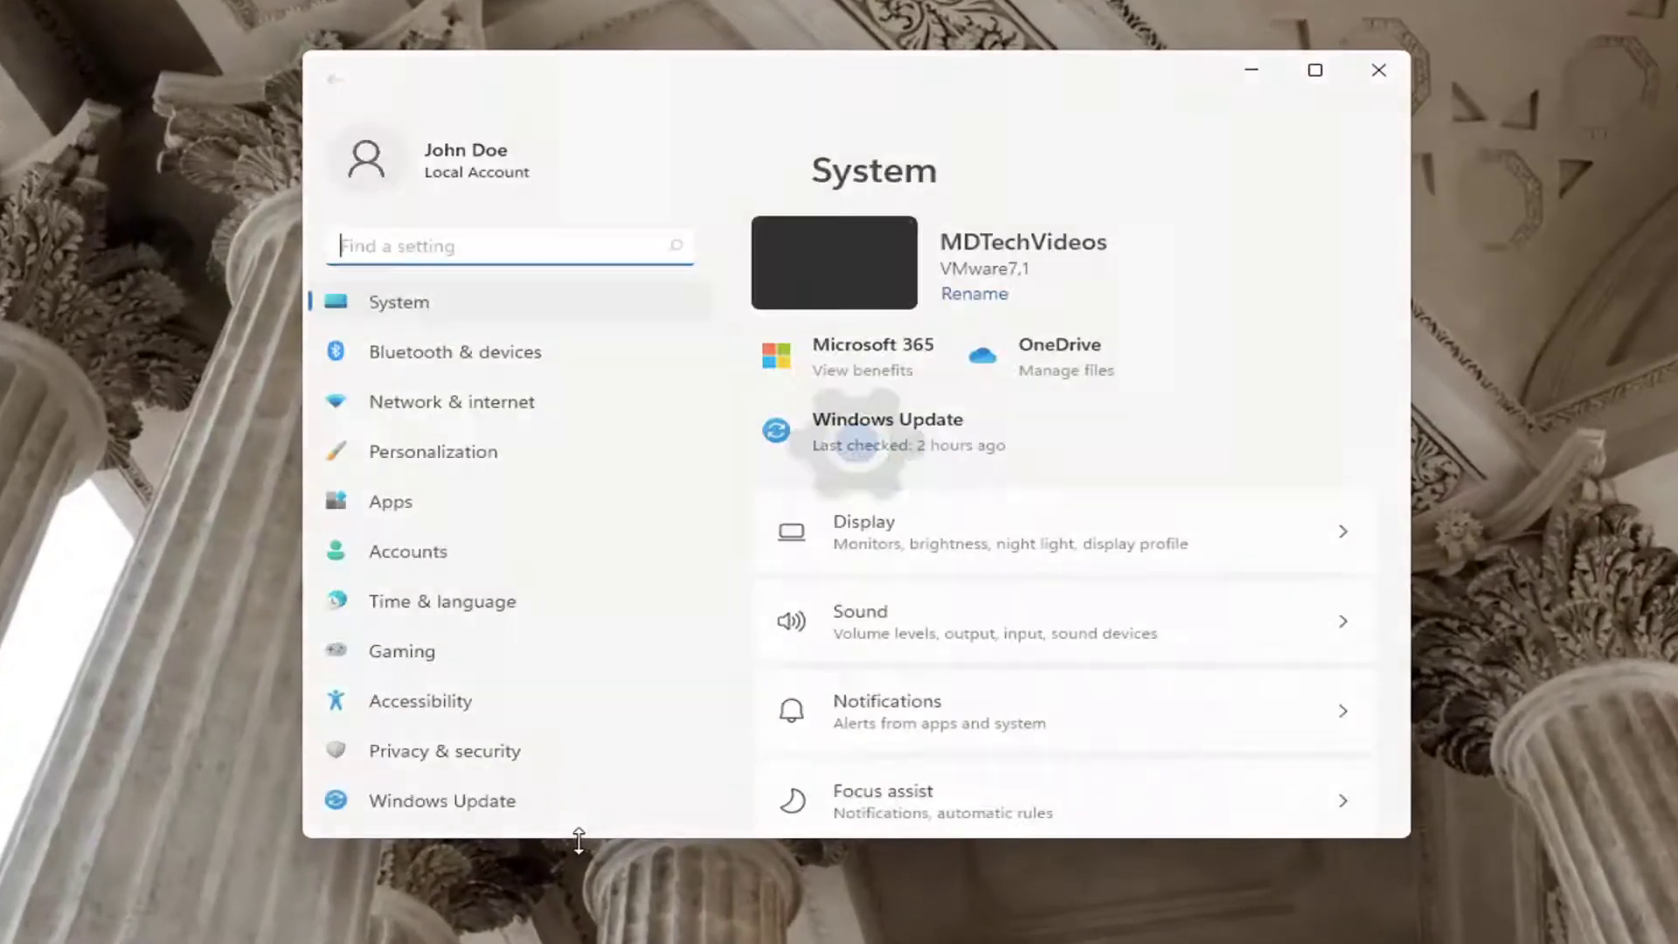
Under Bluetooth & devices, choose Add device > Bluetooth and reach the 'Couldn't connect' message.
{"action": "left_click", "coordinate": [420, 354]}
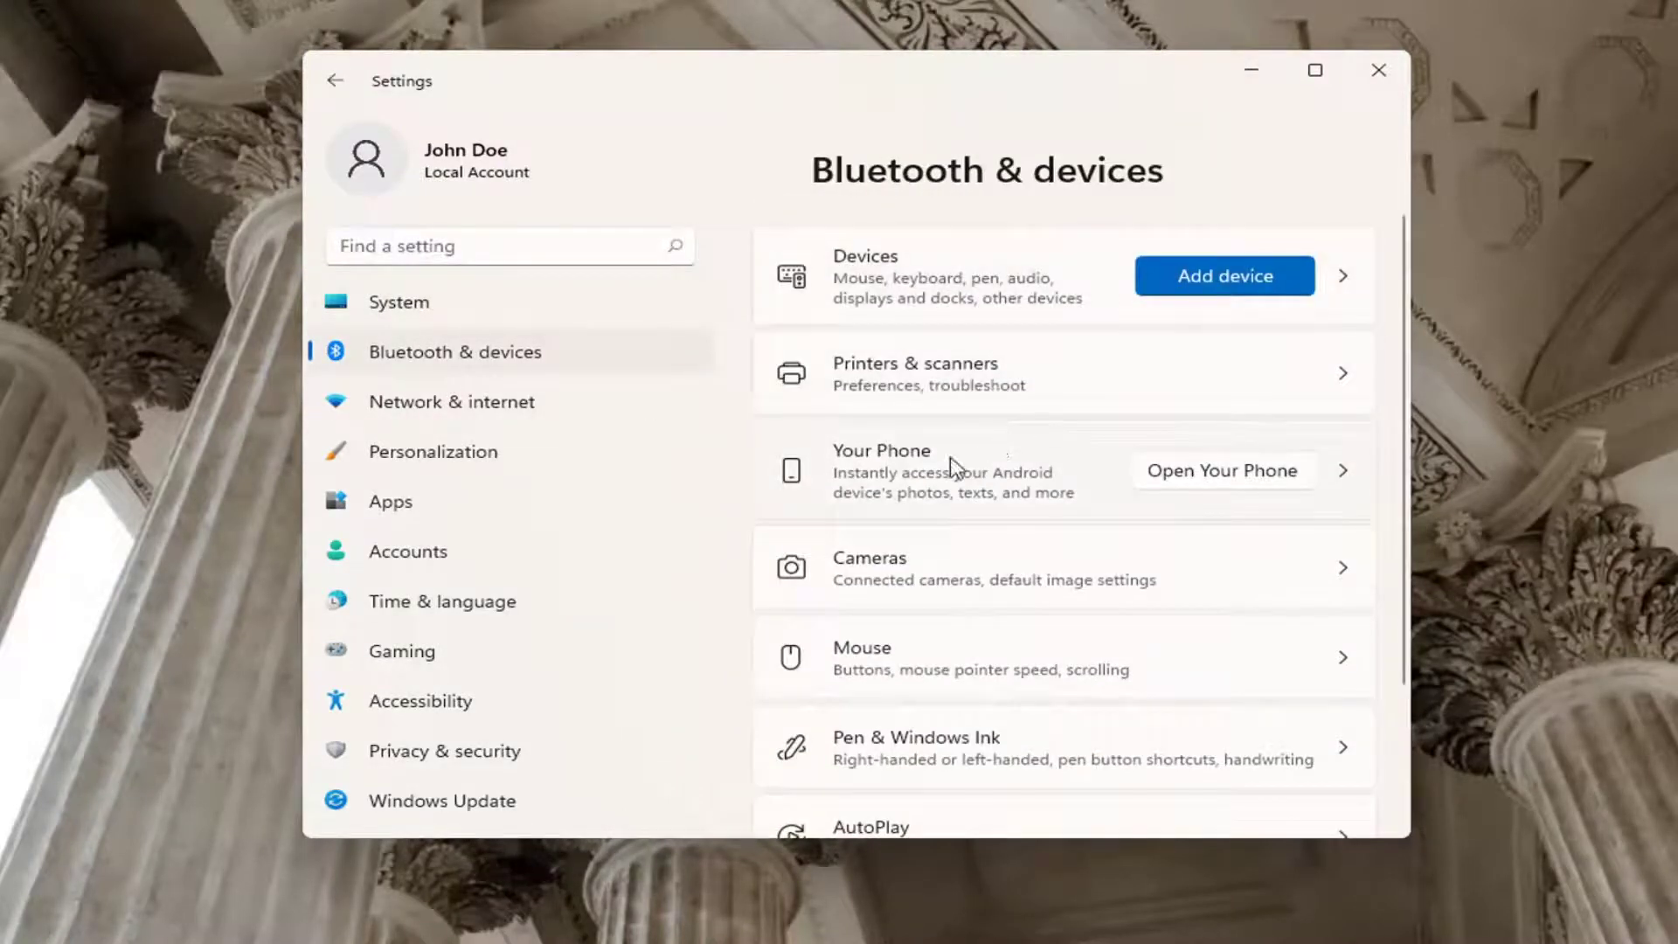
{"action": "scroll", "coordinate": [1014, 472], "scroll_direction": "down", "scroll_amount": 1}
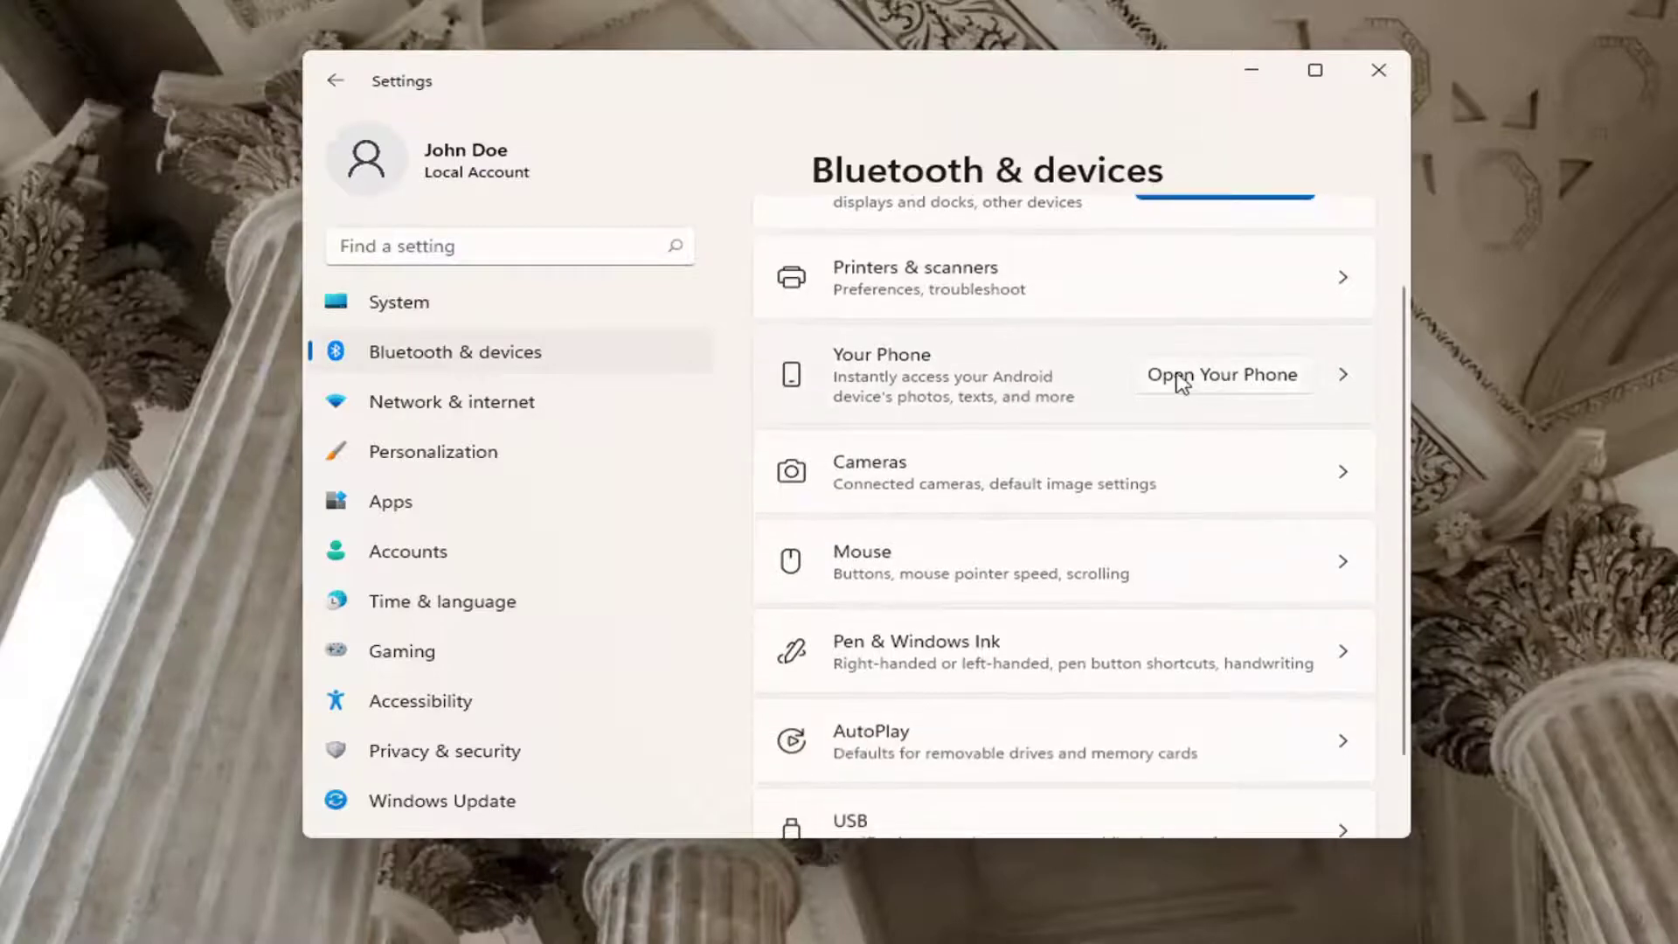
{"action": "scroll", "coordinate": [1182, 382], "scroll_direction": "down", "scroll_amount": 1}
{"action": "scroll", "coordinate": [1185, 394], "scroll_direction": "up", "scroll_amount": 2}
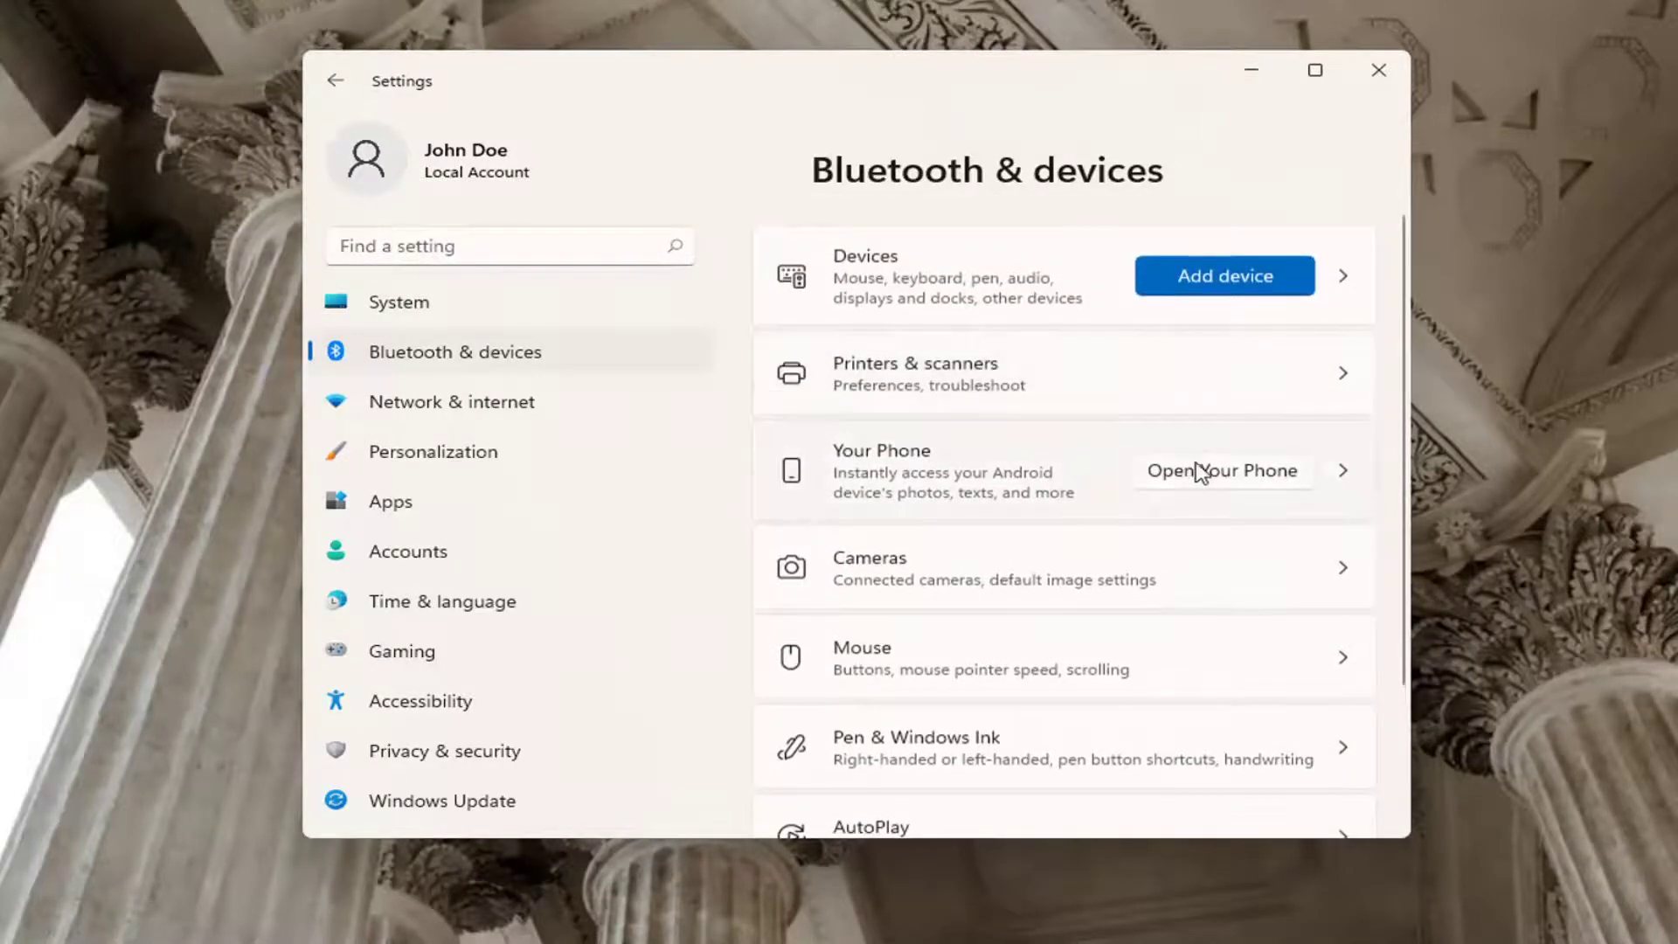
{"action": "left_click", "coordinate": [1204, 280]}
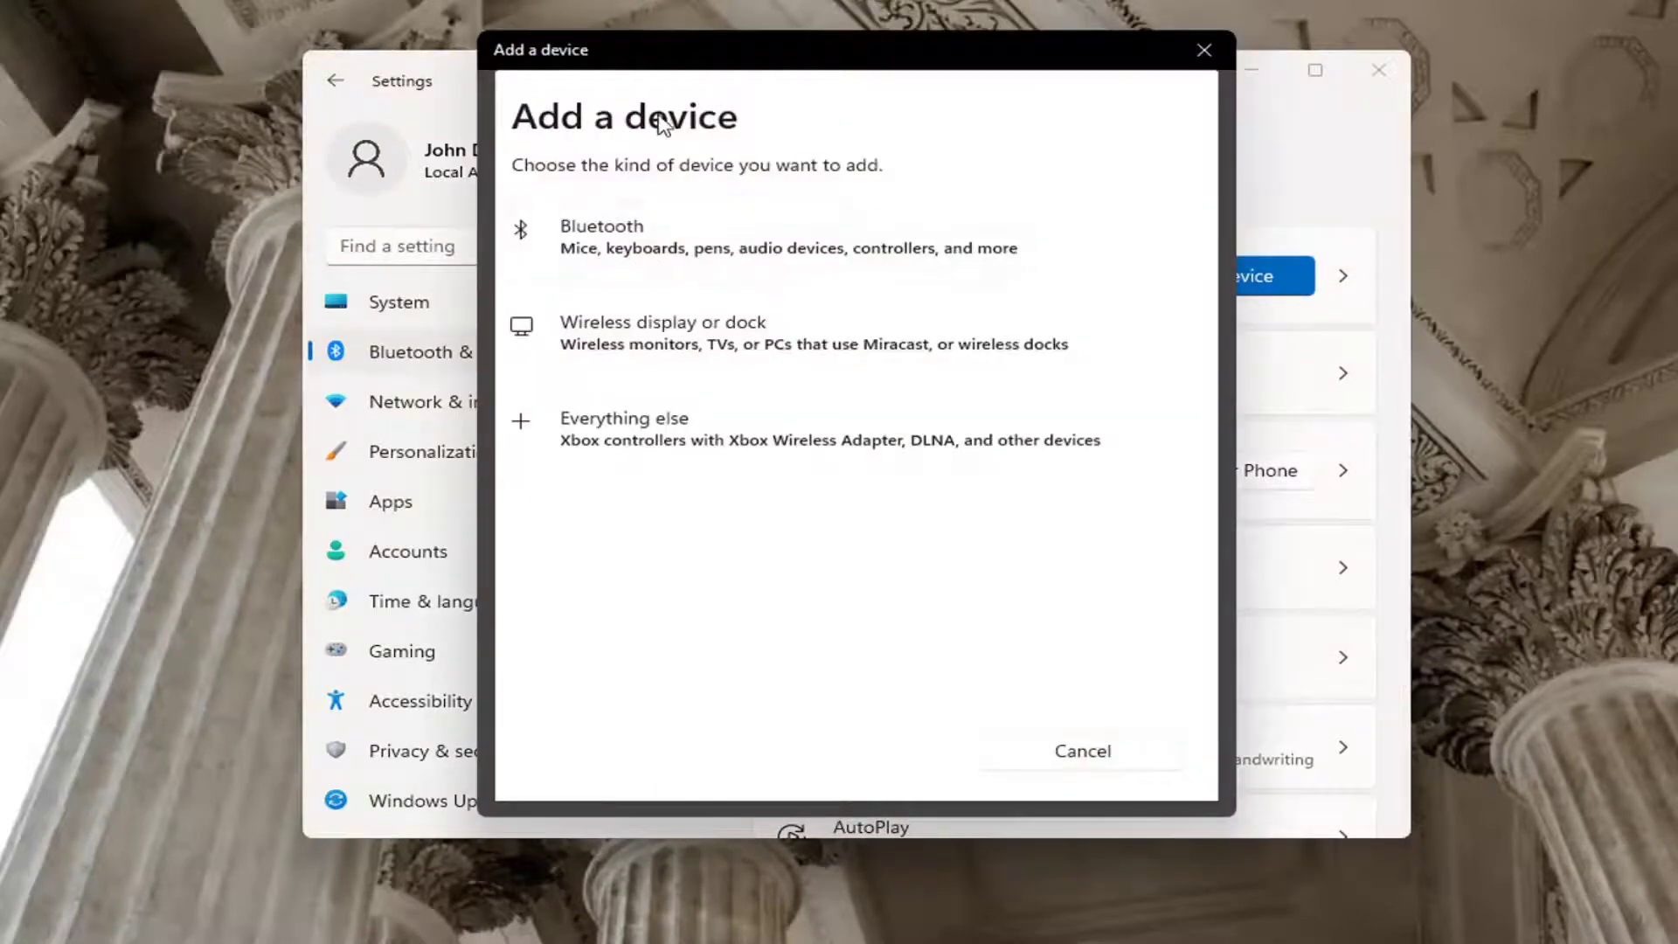
{"action": "left_click", "coordinate": [638, 254]}
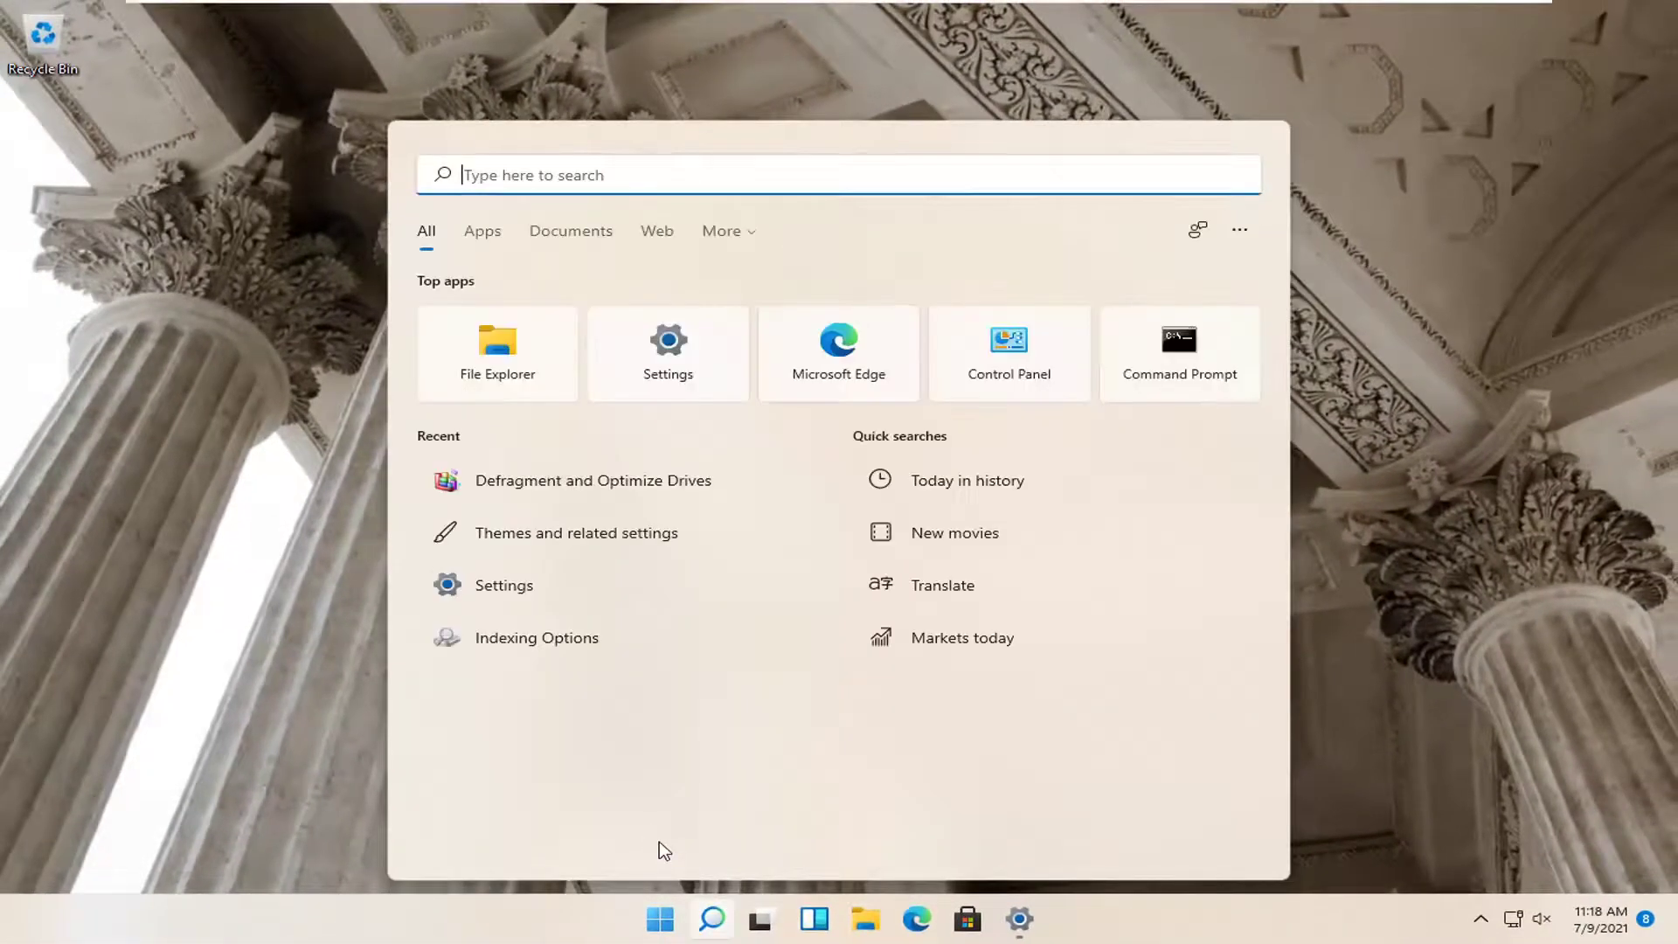
Search 'control panel', switch it to Category view, and go to Network and Internet > Network and Sharing Center.
{"action": "type", "text": "control panel"}
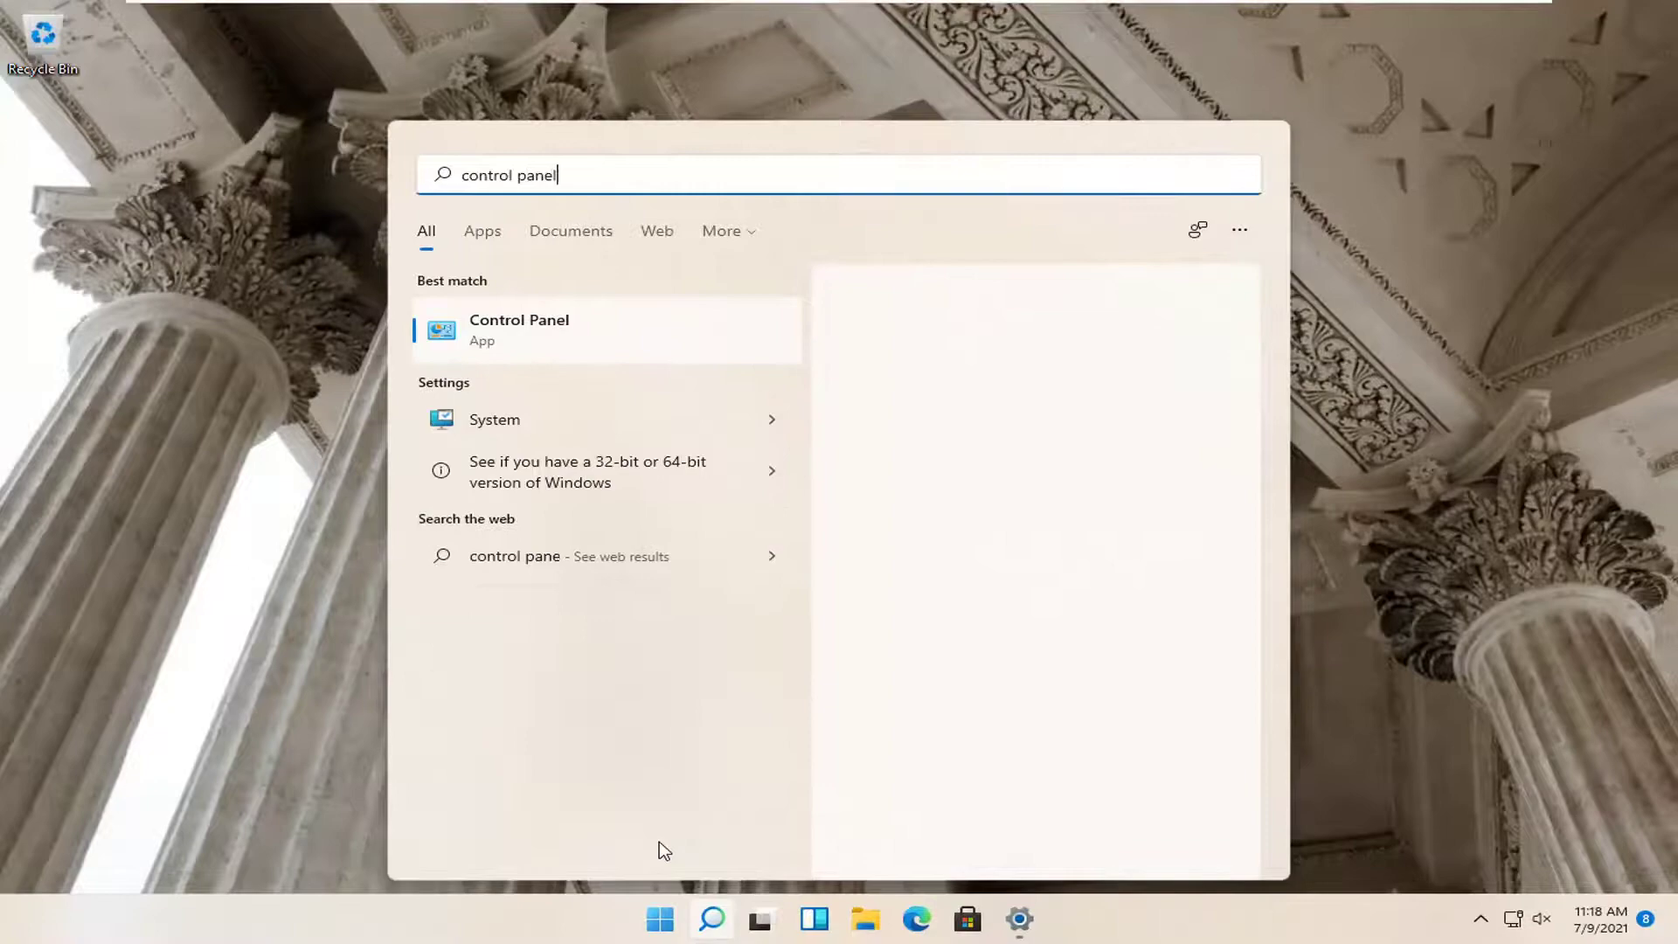
{"action": "left_click", "coordinate": [565, 329]}
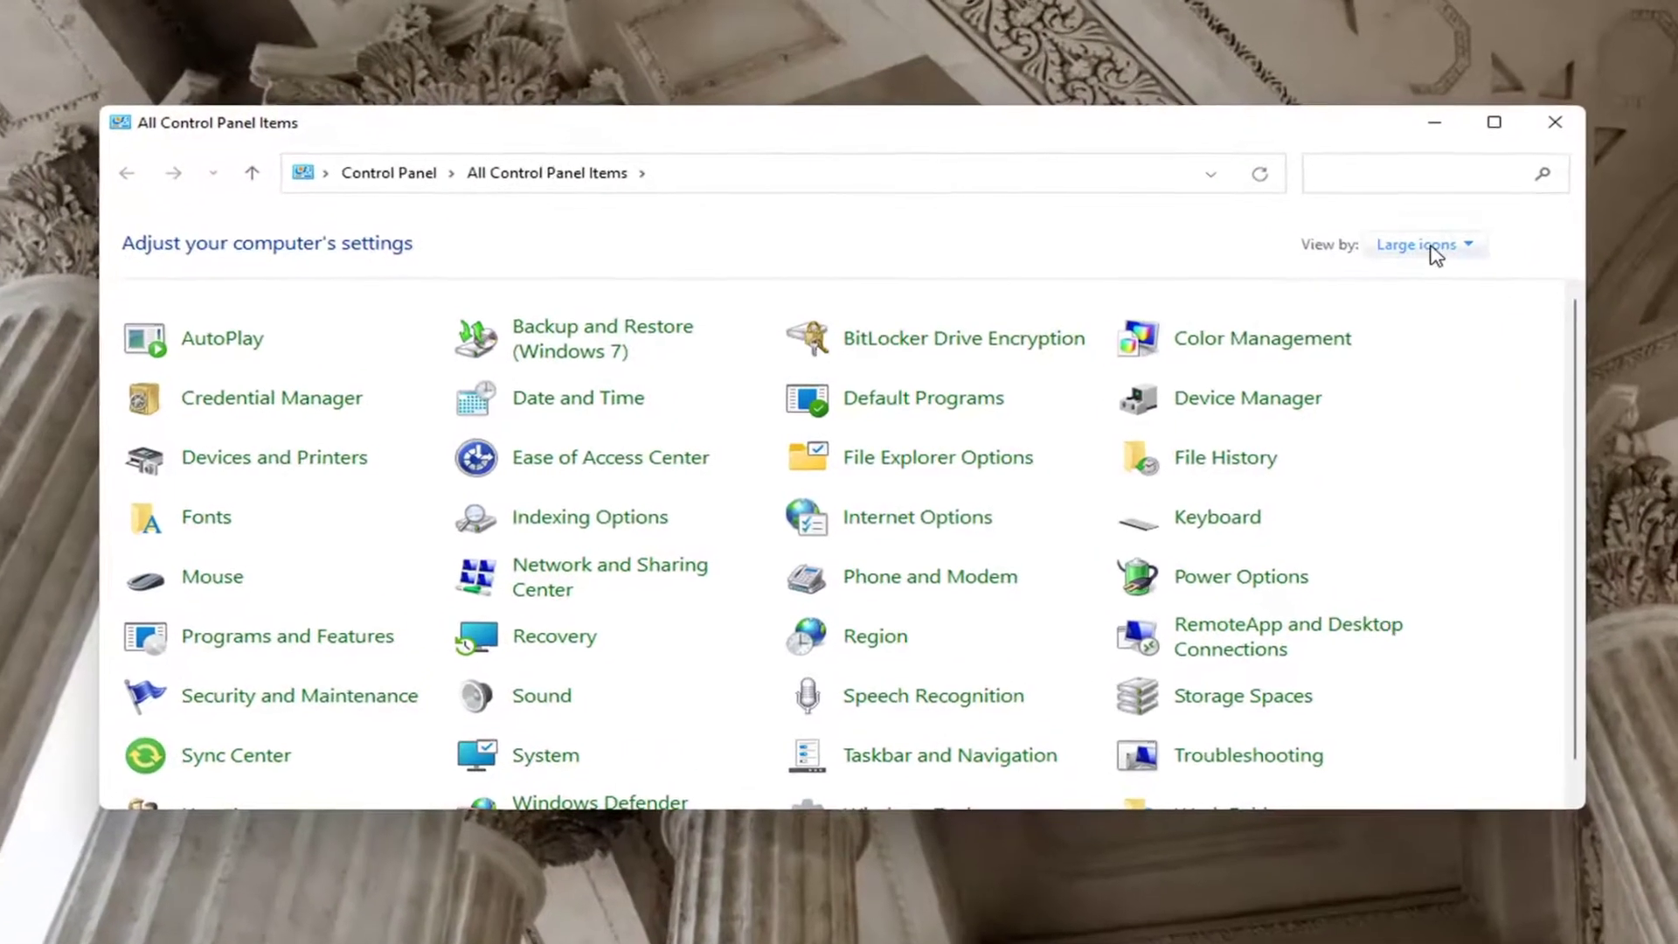
{"action": "left_click", "coordinate": [1366, 264]}
{"action": "left_click", "coordinate": [1464, 271]}
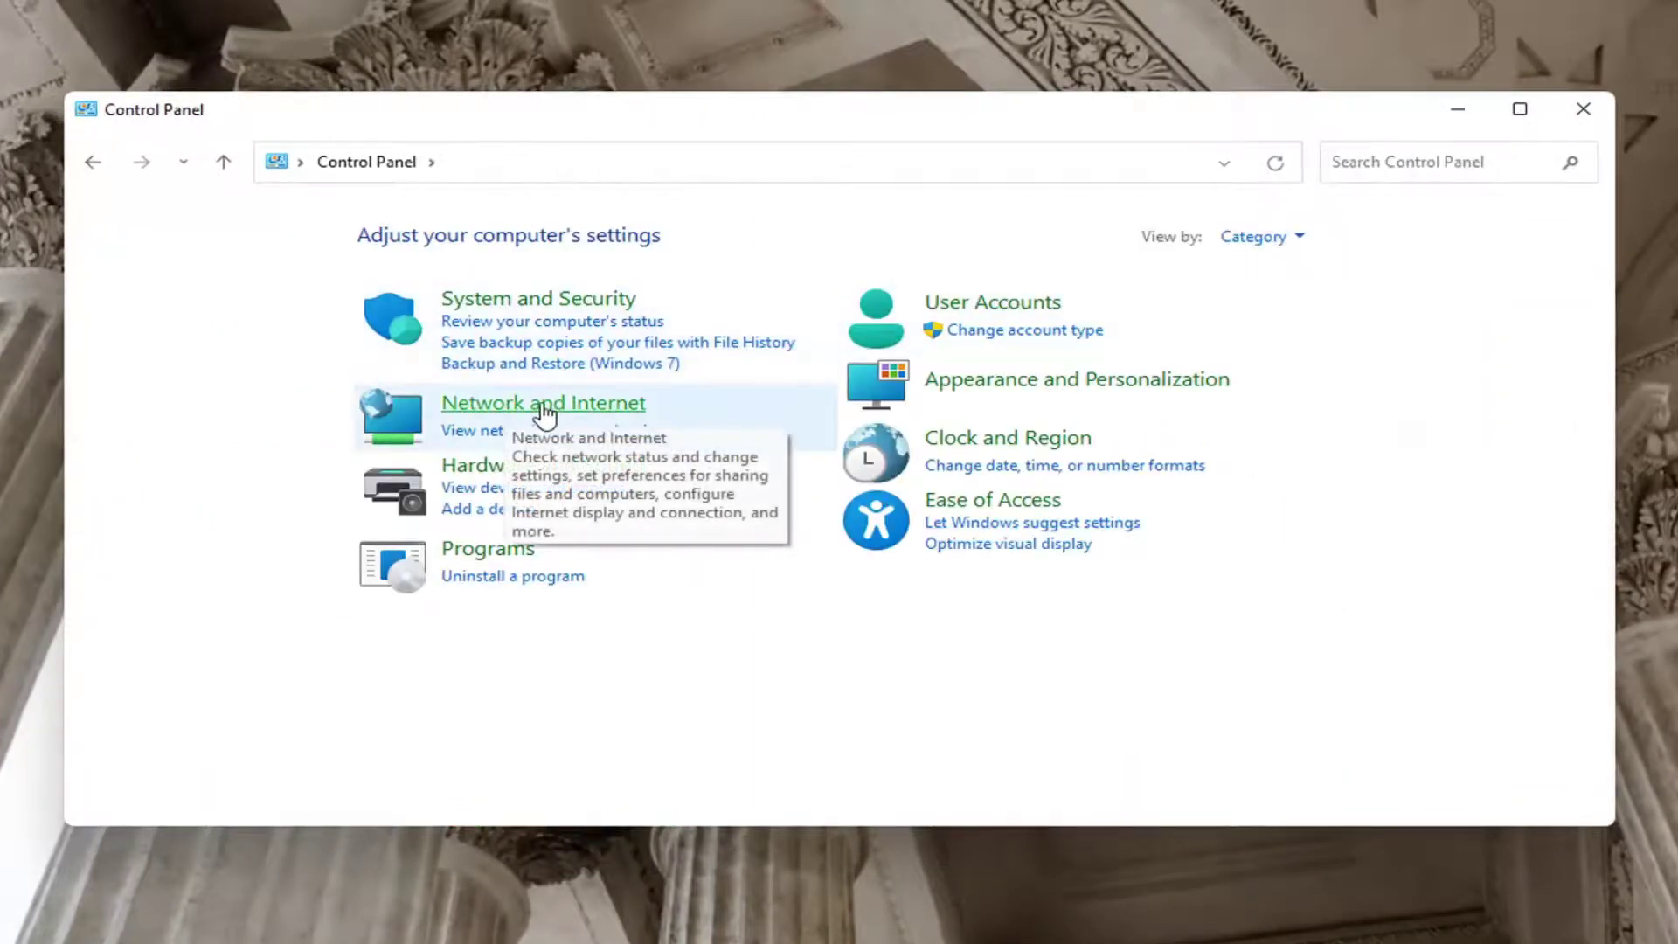
{"action": "left_click", "coordinate": [608, 406]}
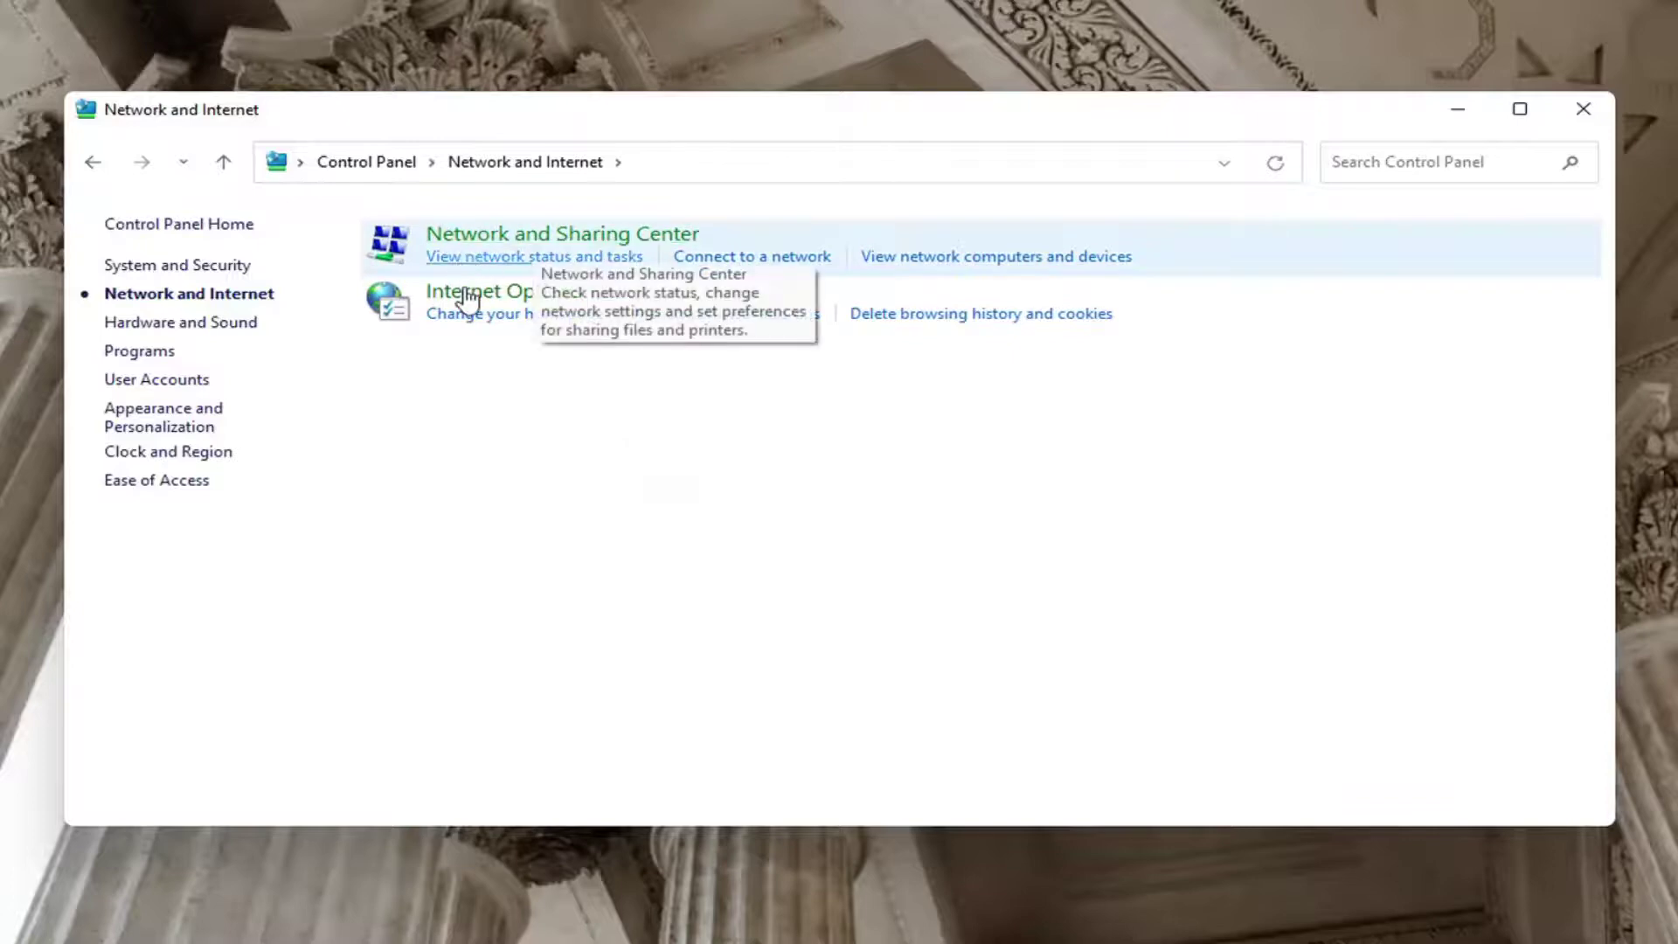
{"action": "left_click", "coordinate": [622, 235]}
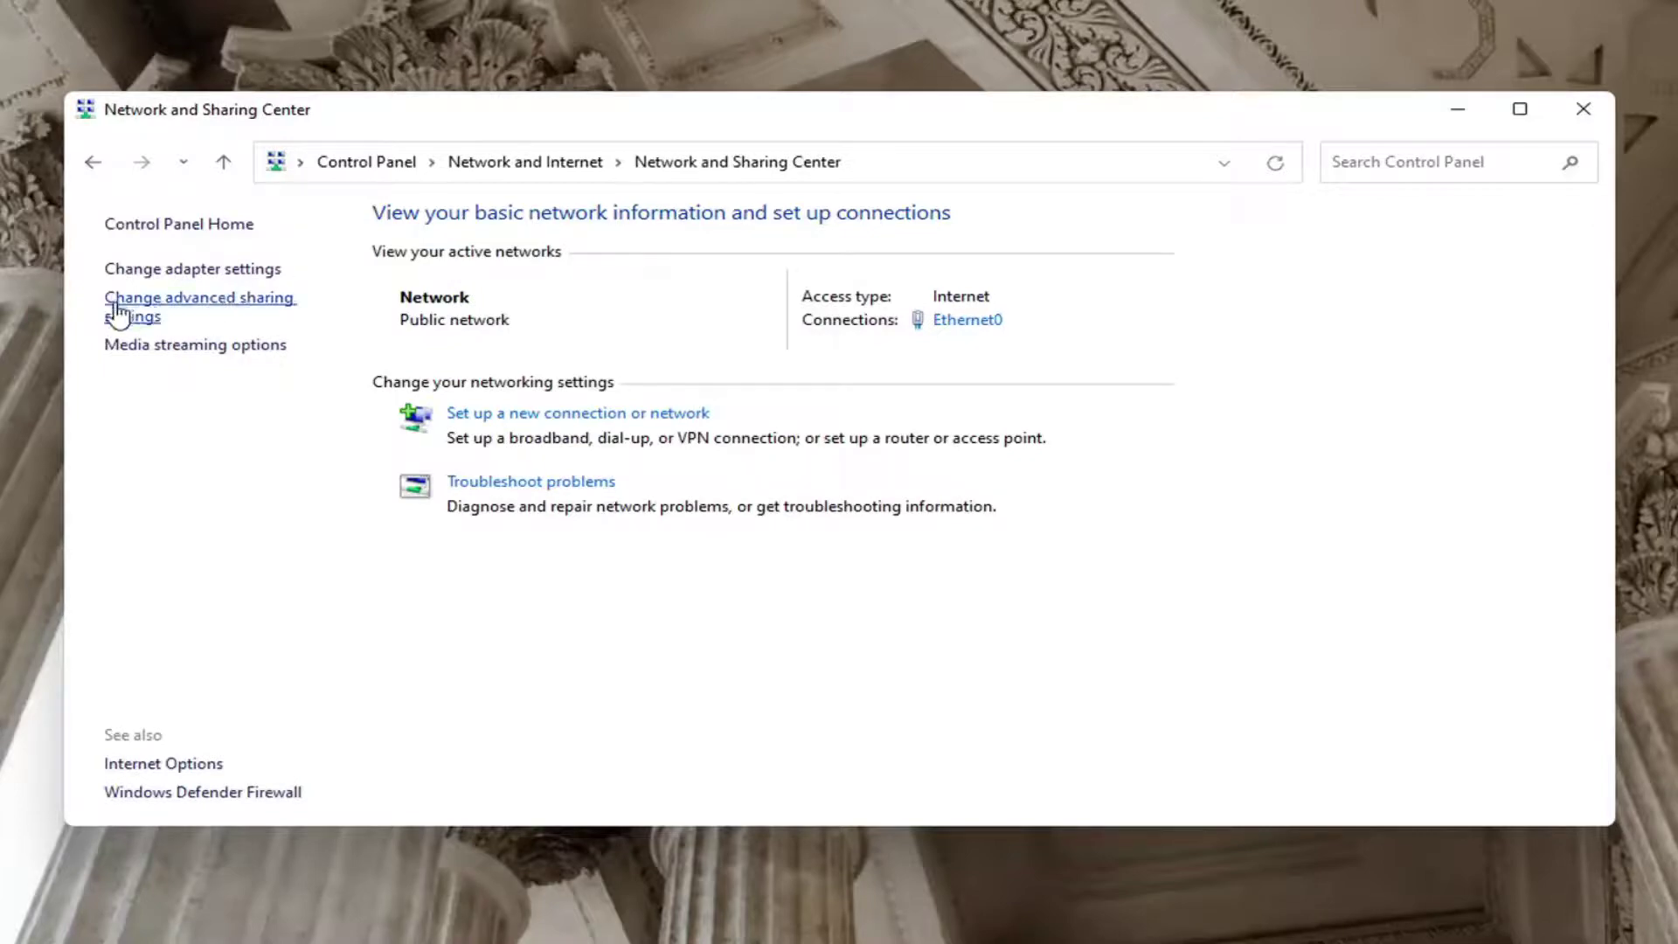
In advanced sharing settings, keep public discovery off, turn on Private file and printer sharing, save, and close.
{"action": "left_click", "coordinate": [166, 315]}
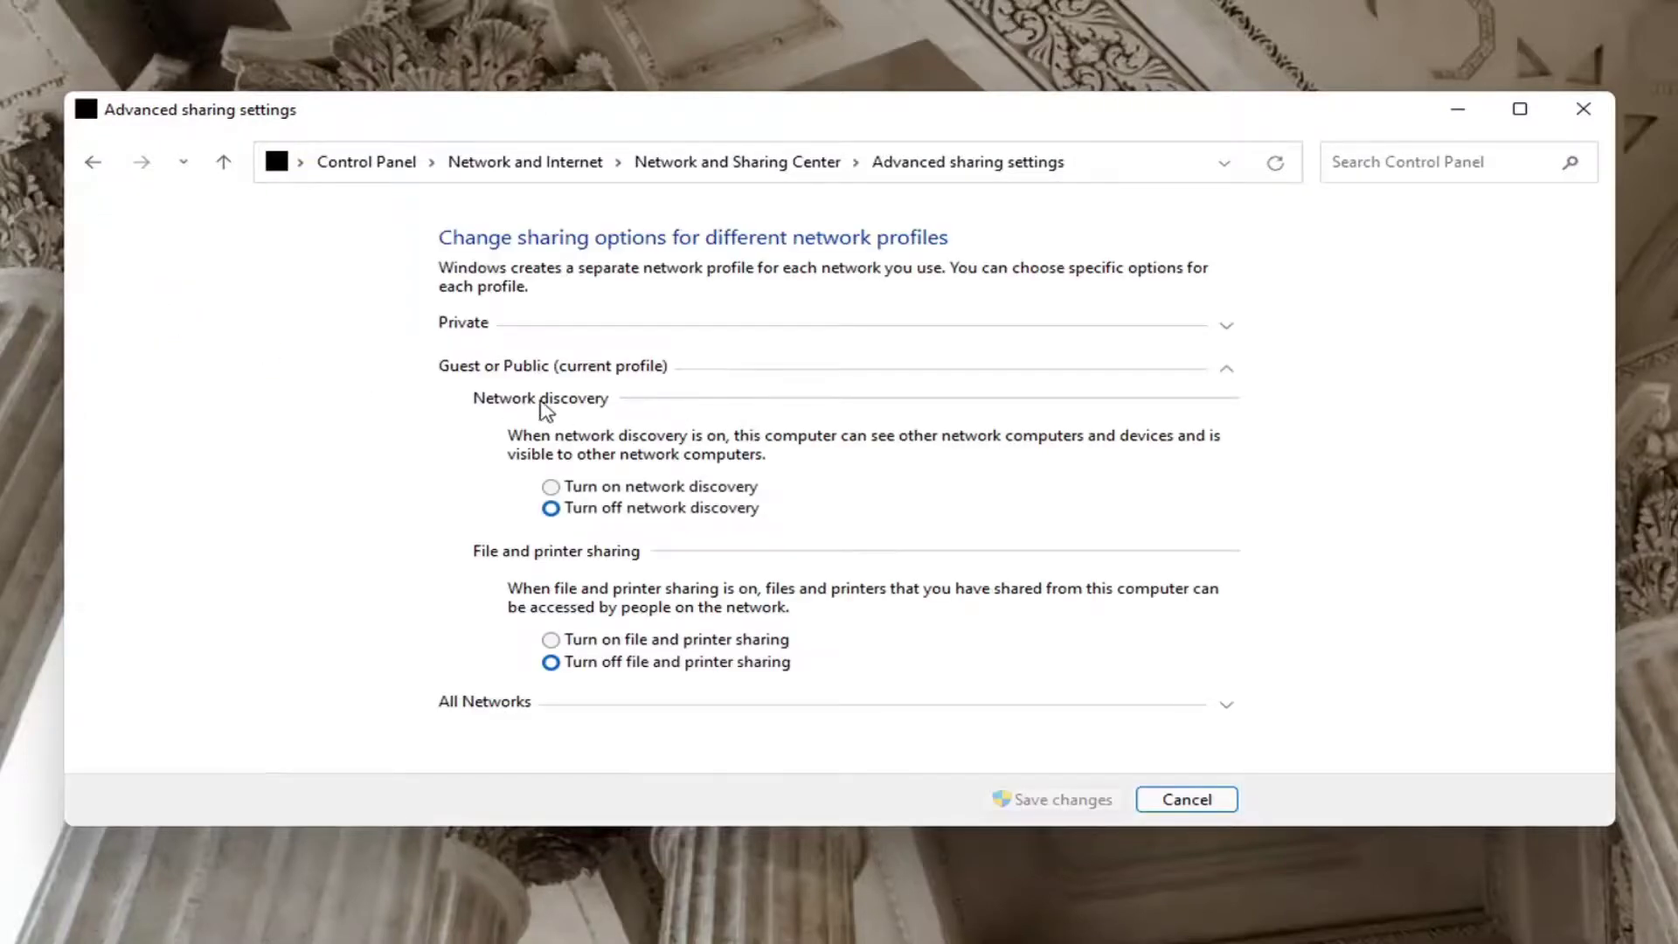
{"action": "left_click", "coordinate": [551, 487]}
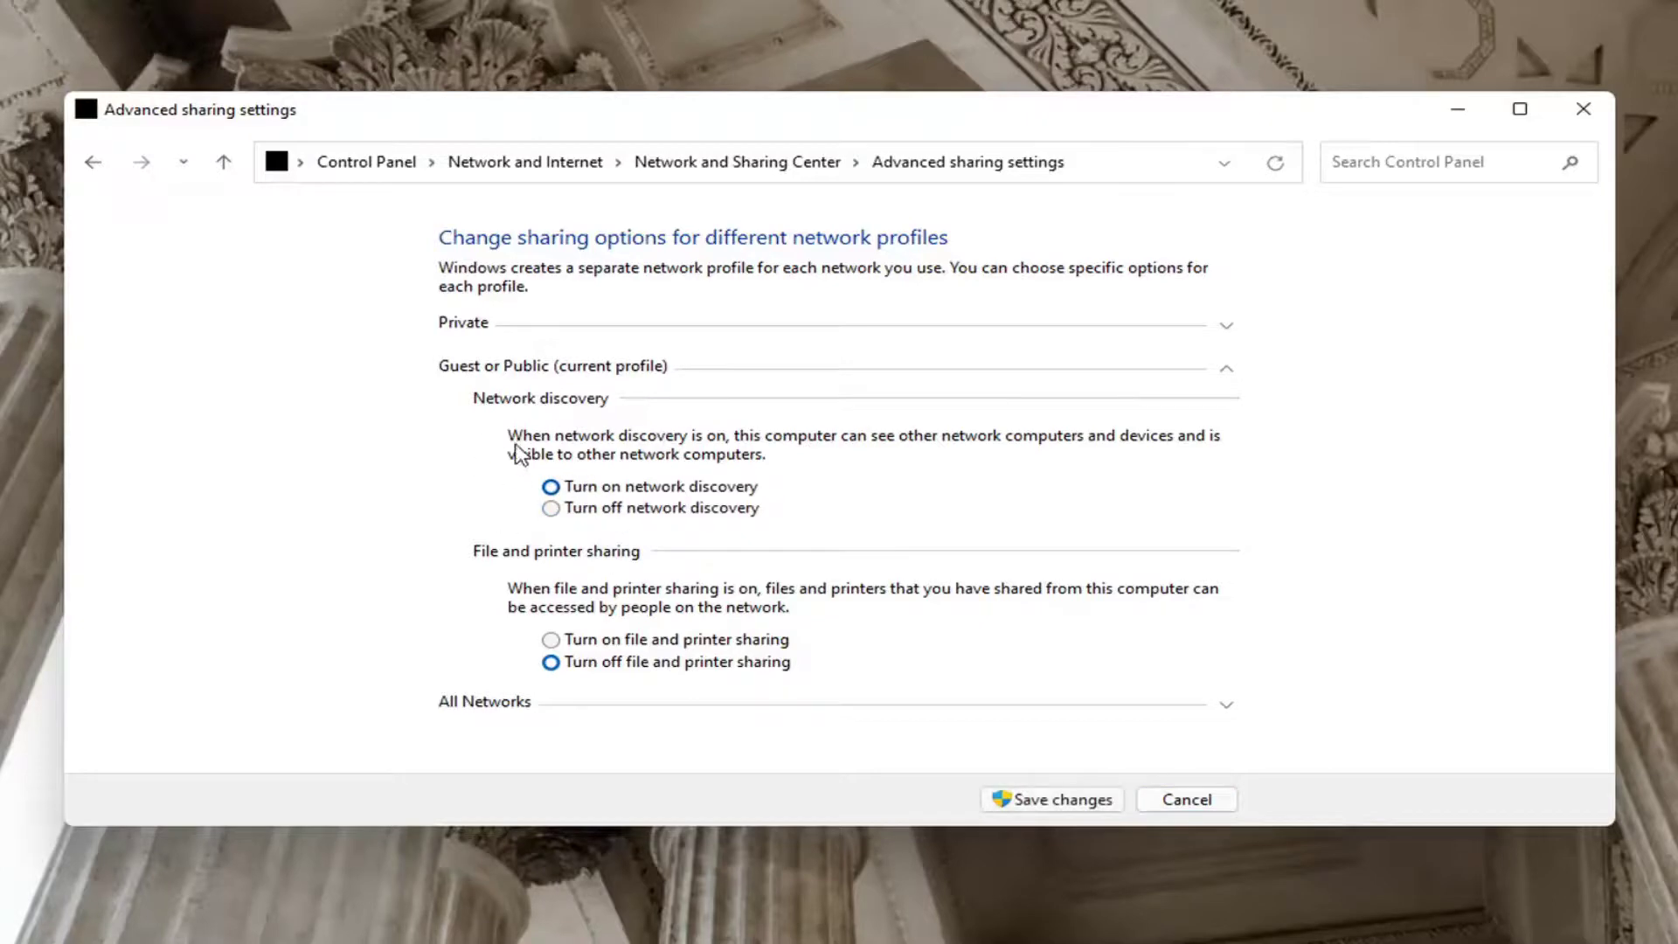
{"action": "left_click", "coordinate": [552, 510]}
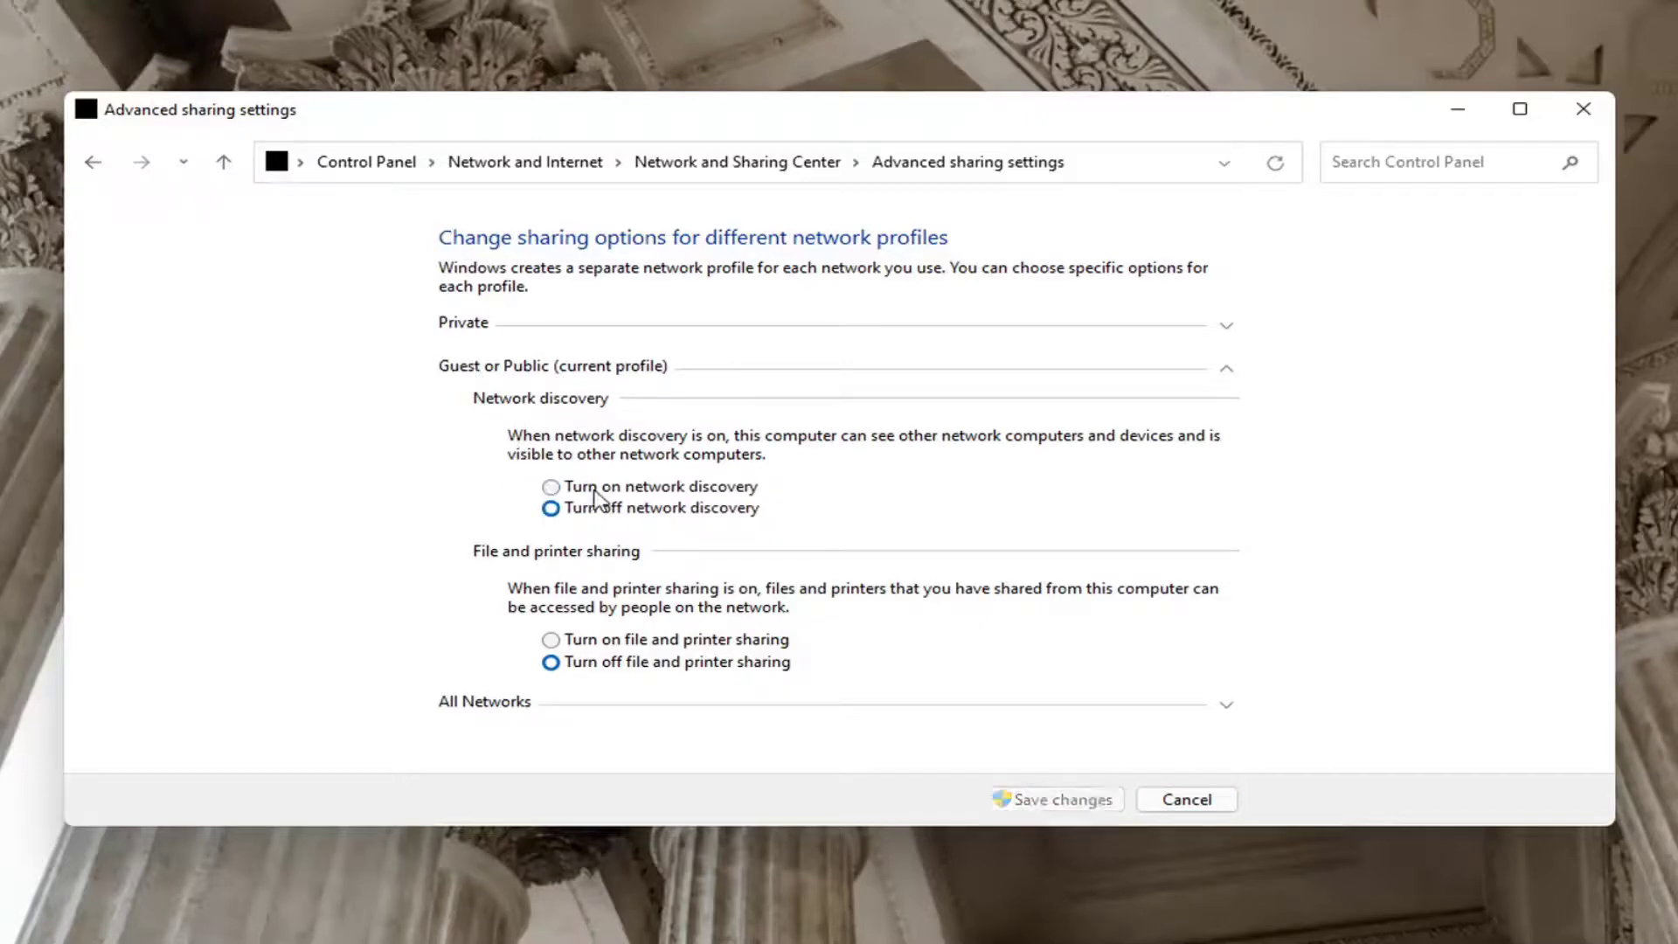
{"action": "left_click", "coordinate": [561, 328]}
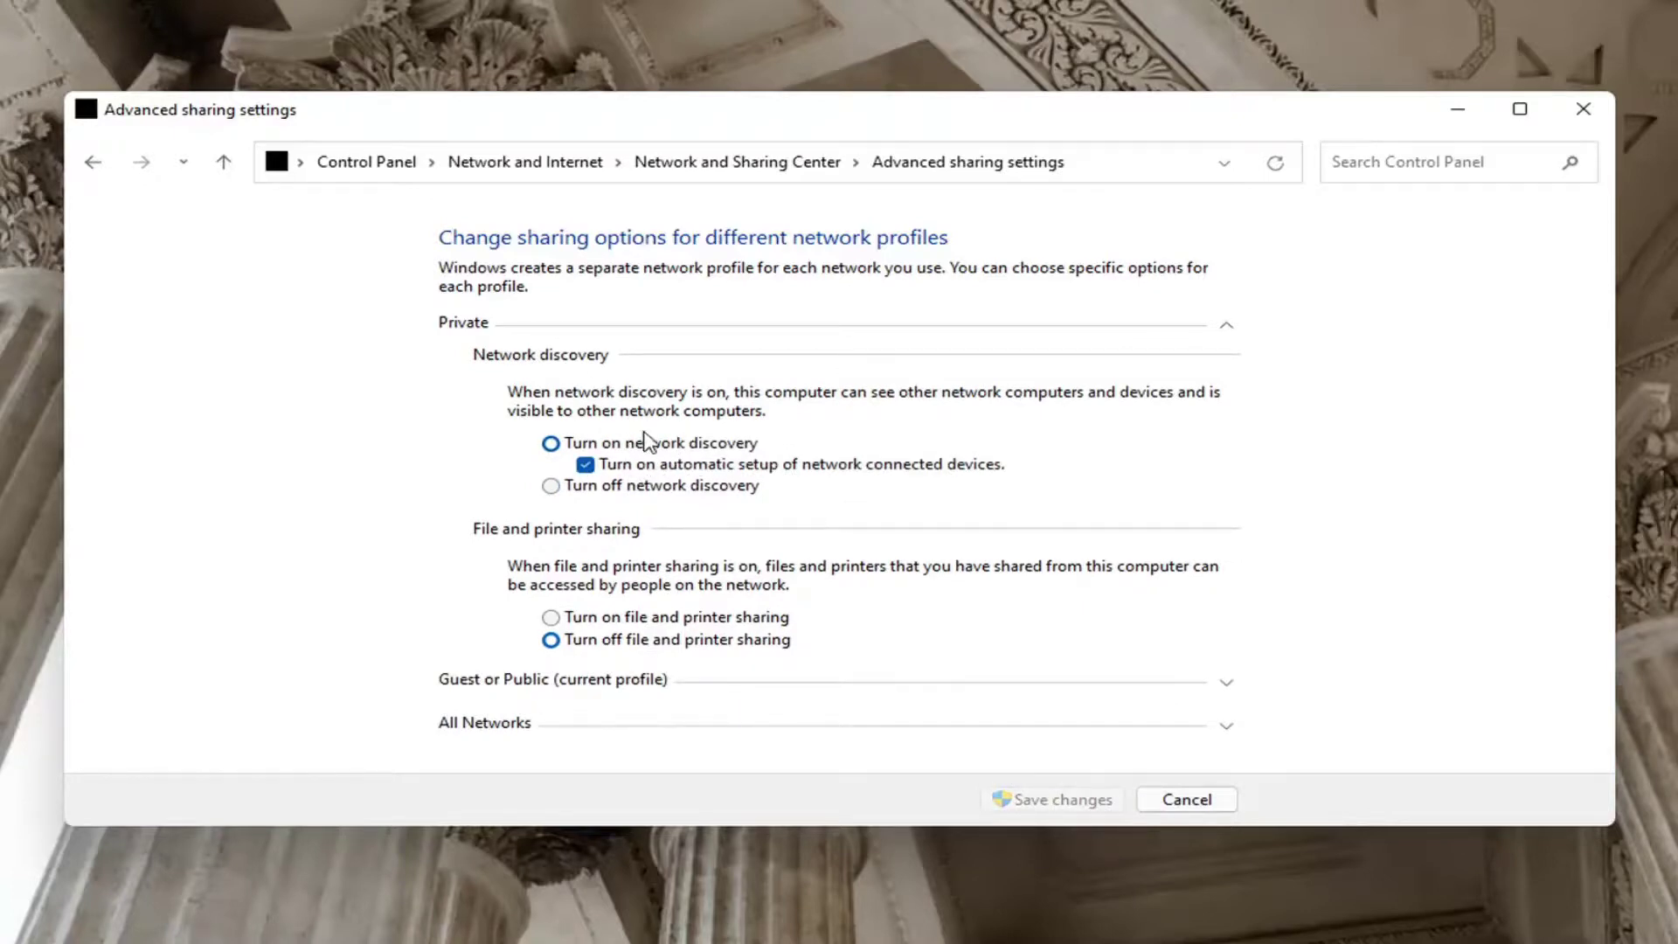
{"action": "left_click", "coordinate": [550, 617]}
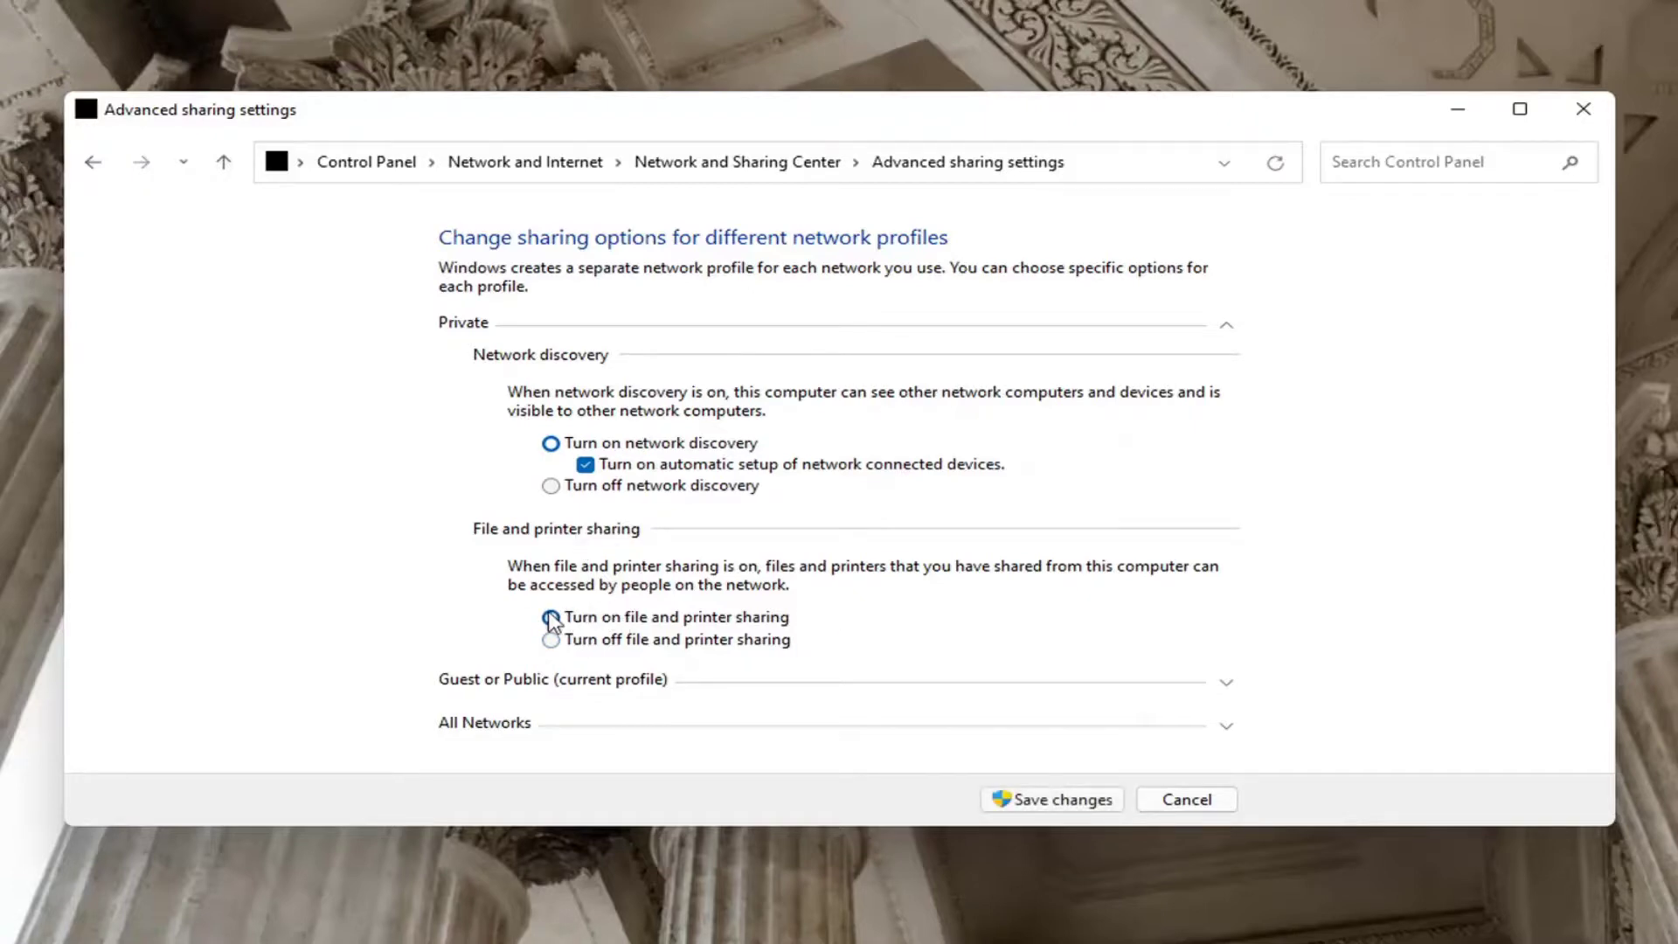
{"action": "left_click", "coordinate": [1052, 800]}
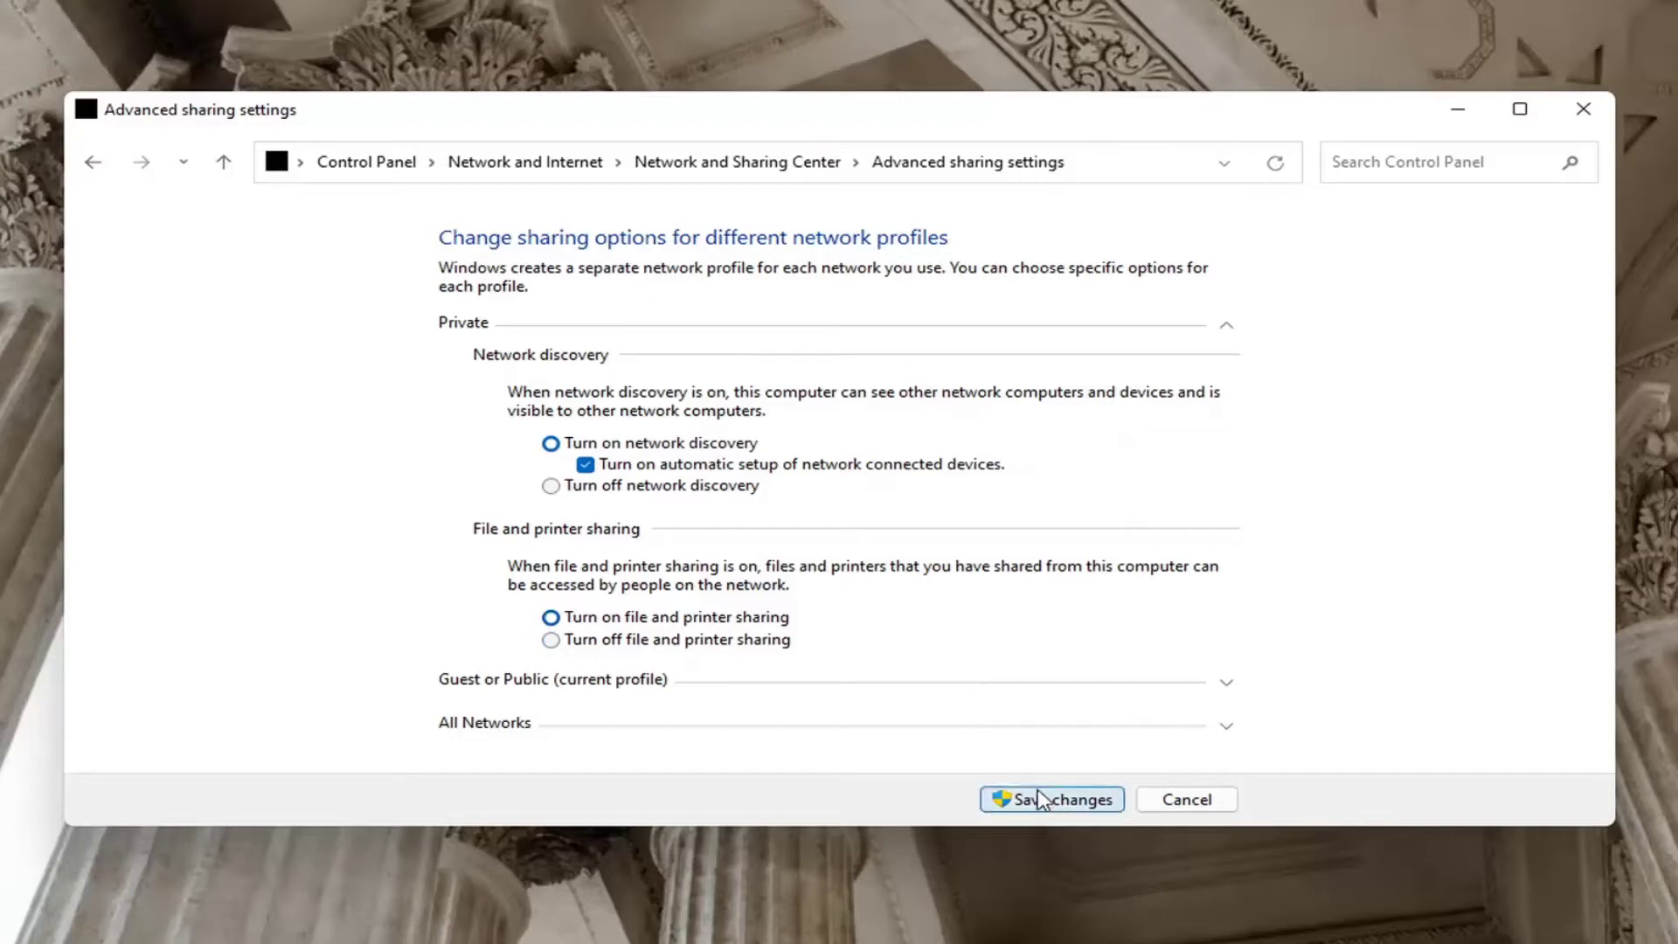
{"action": "left_click", "coordinate": [1584, 108]}
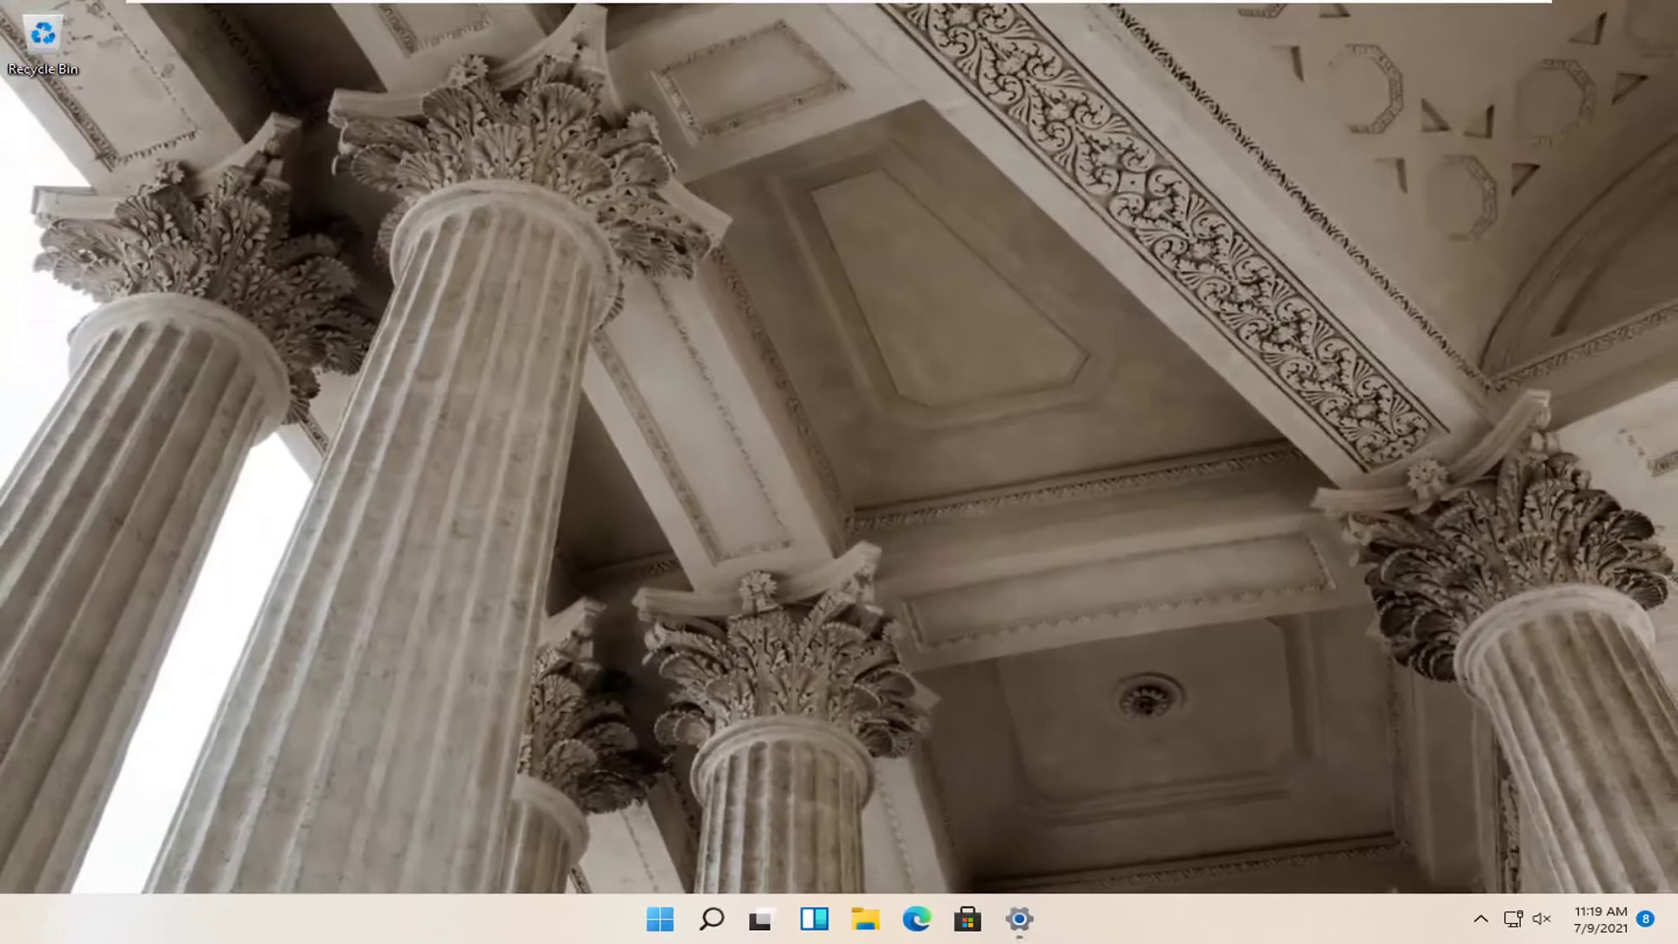